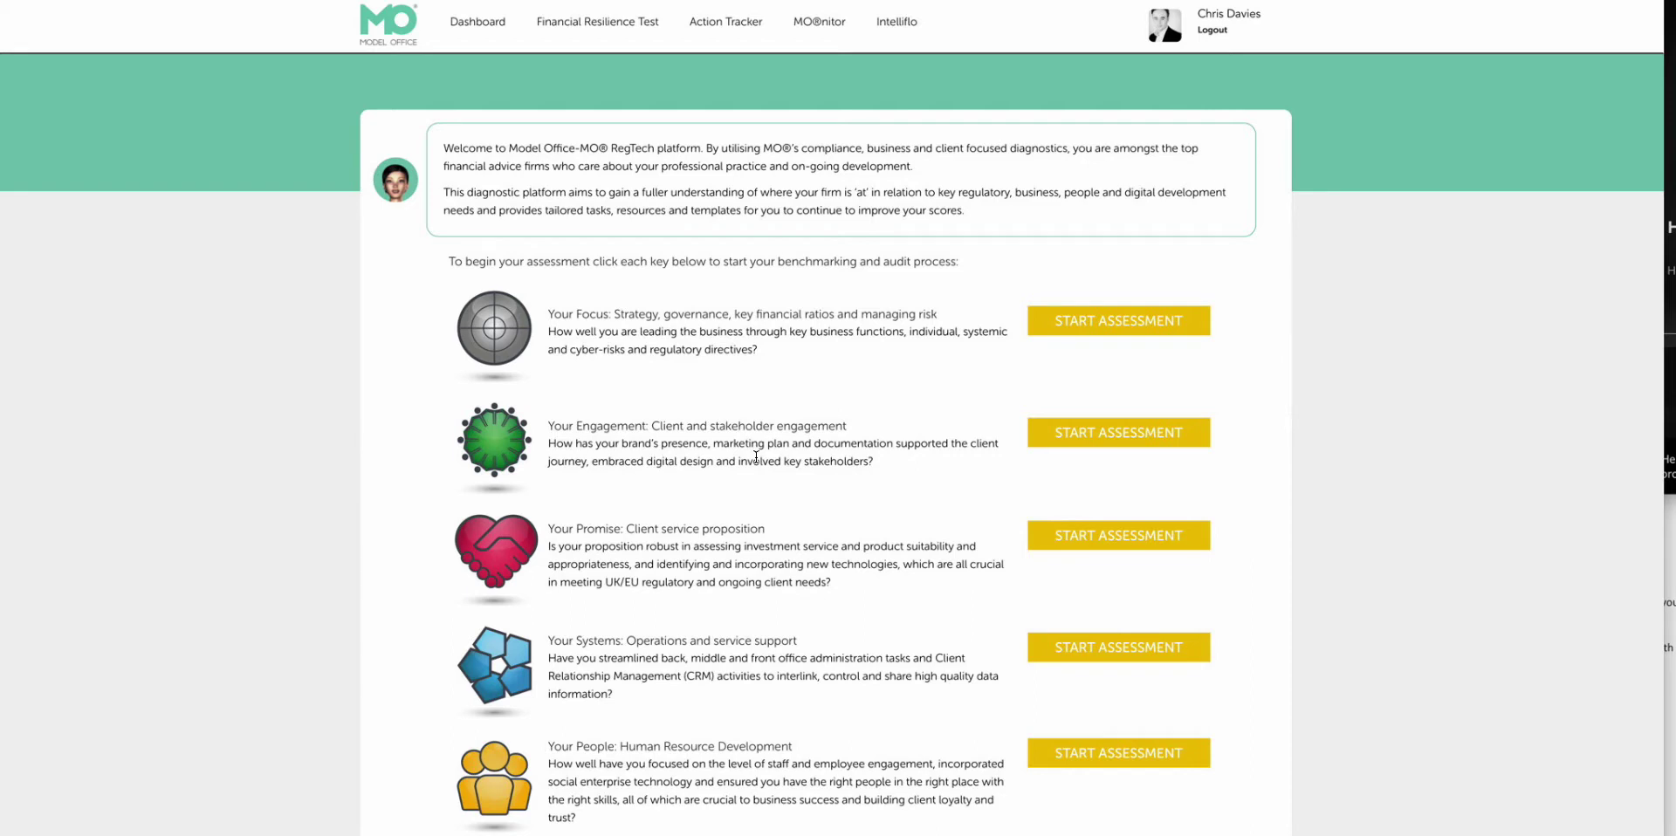
Step: Start the Engagement assessment and consult the Consumer Duty blog for guidance
{"action": "left_click", "coordinate": [1098, 439]}
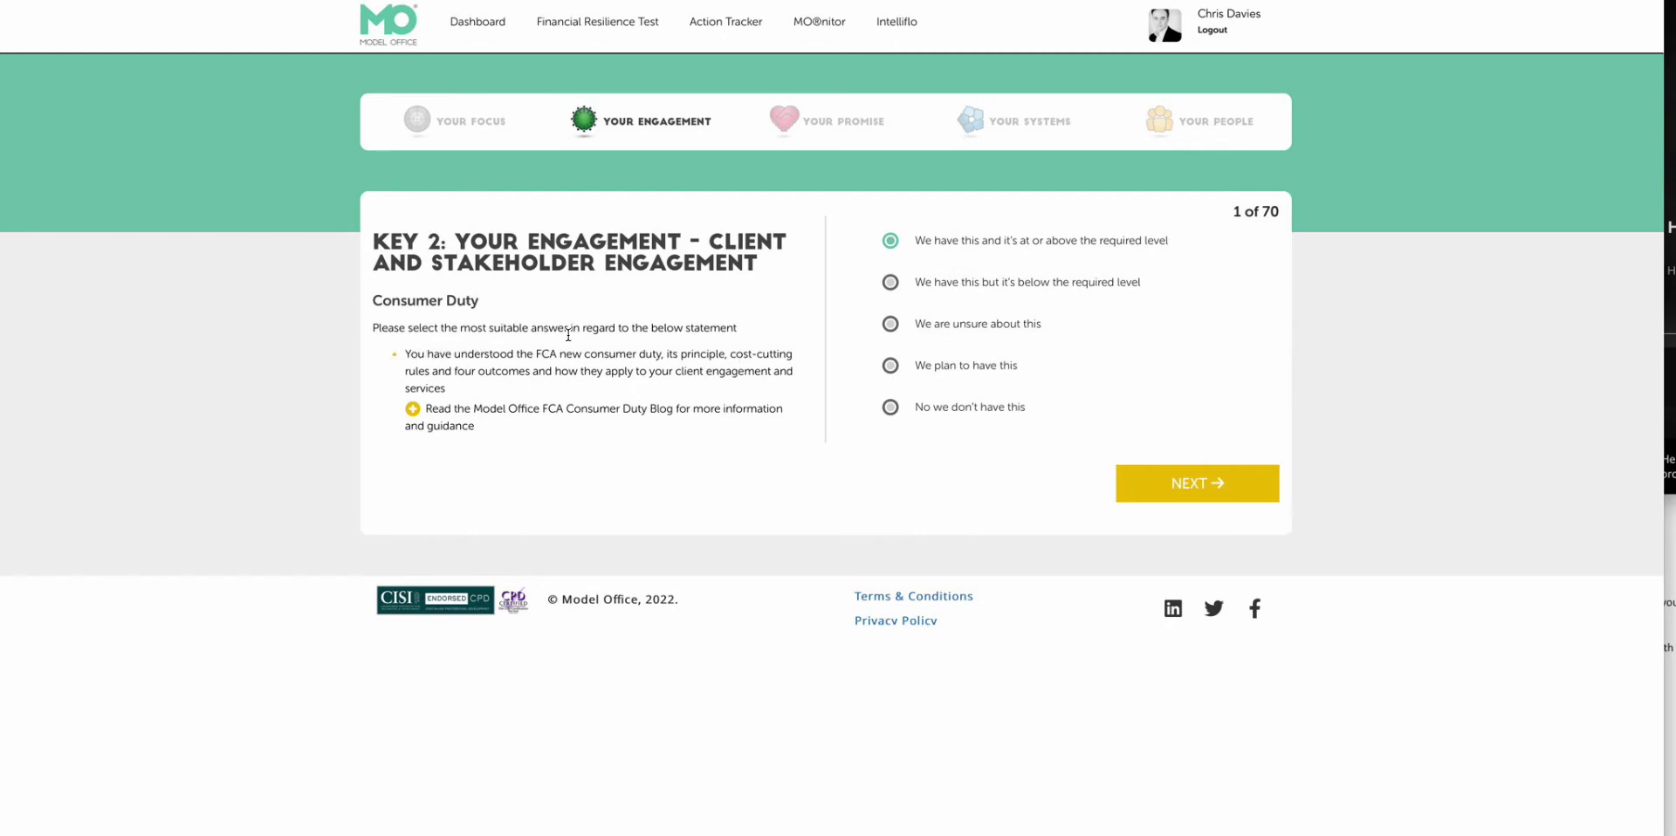
{"action": "left_click", "coordinate": [685, 410]}
{"action": "left_click", "coordinate": [1218, 476]}
Step: Mark the Consumer Duty champion as fully in place and advance to question 6 on PROD strategy
{"action": "left_click", "coordinate": [962, 243]}
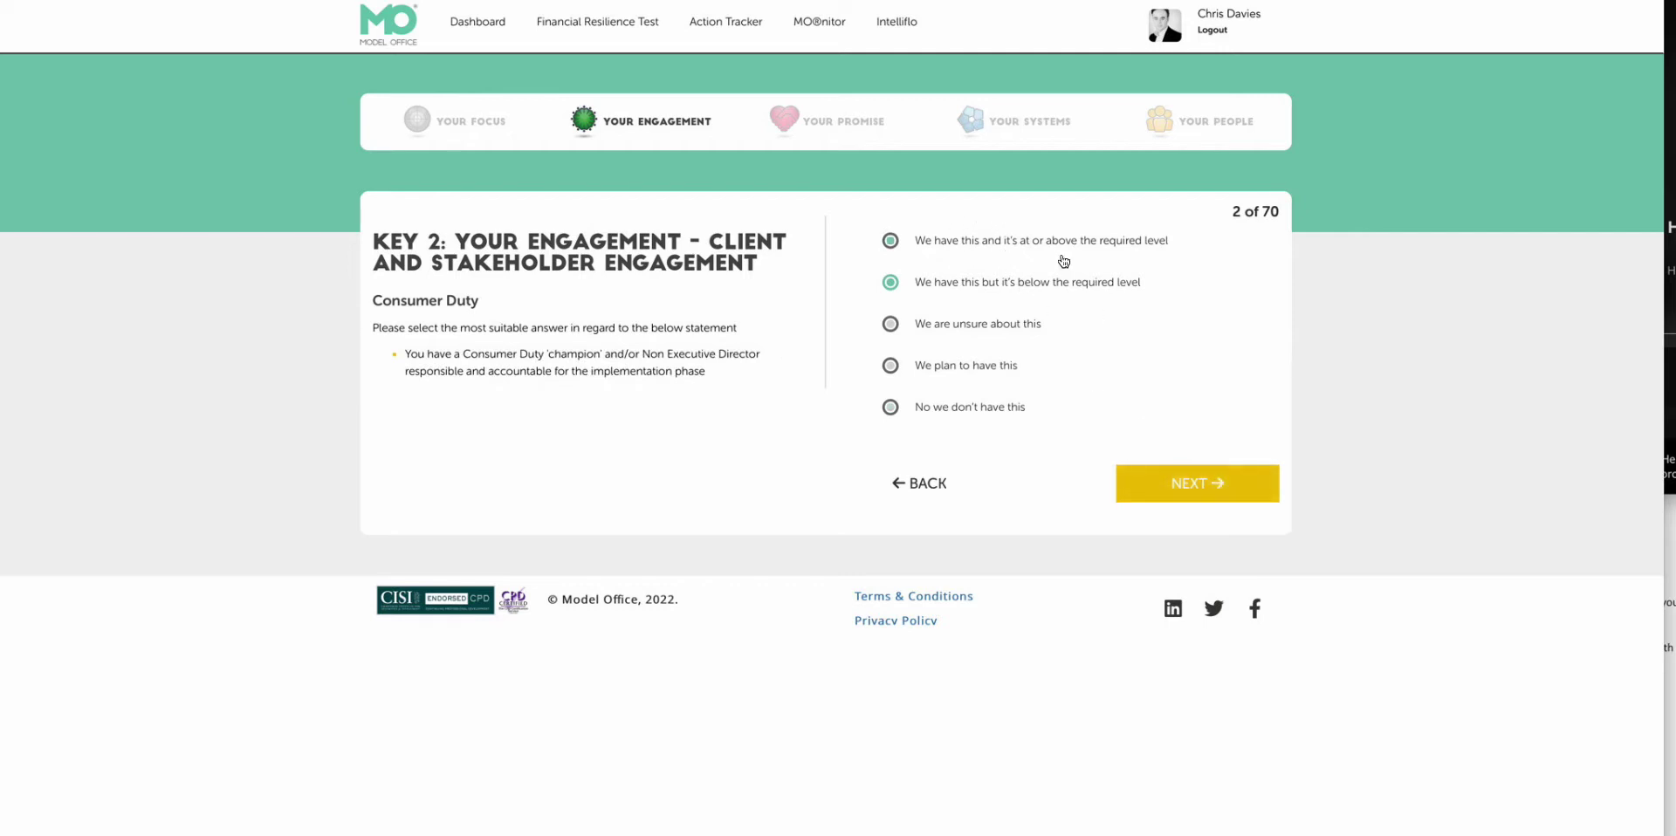
{"action": "left_click", "coordinate": [1197, 476]}
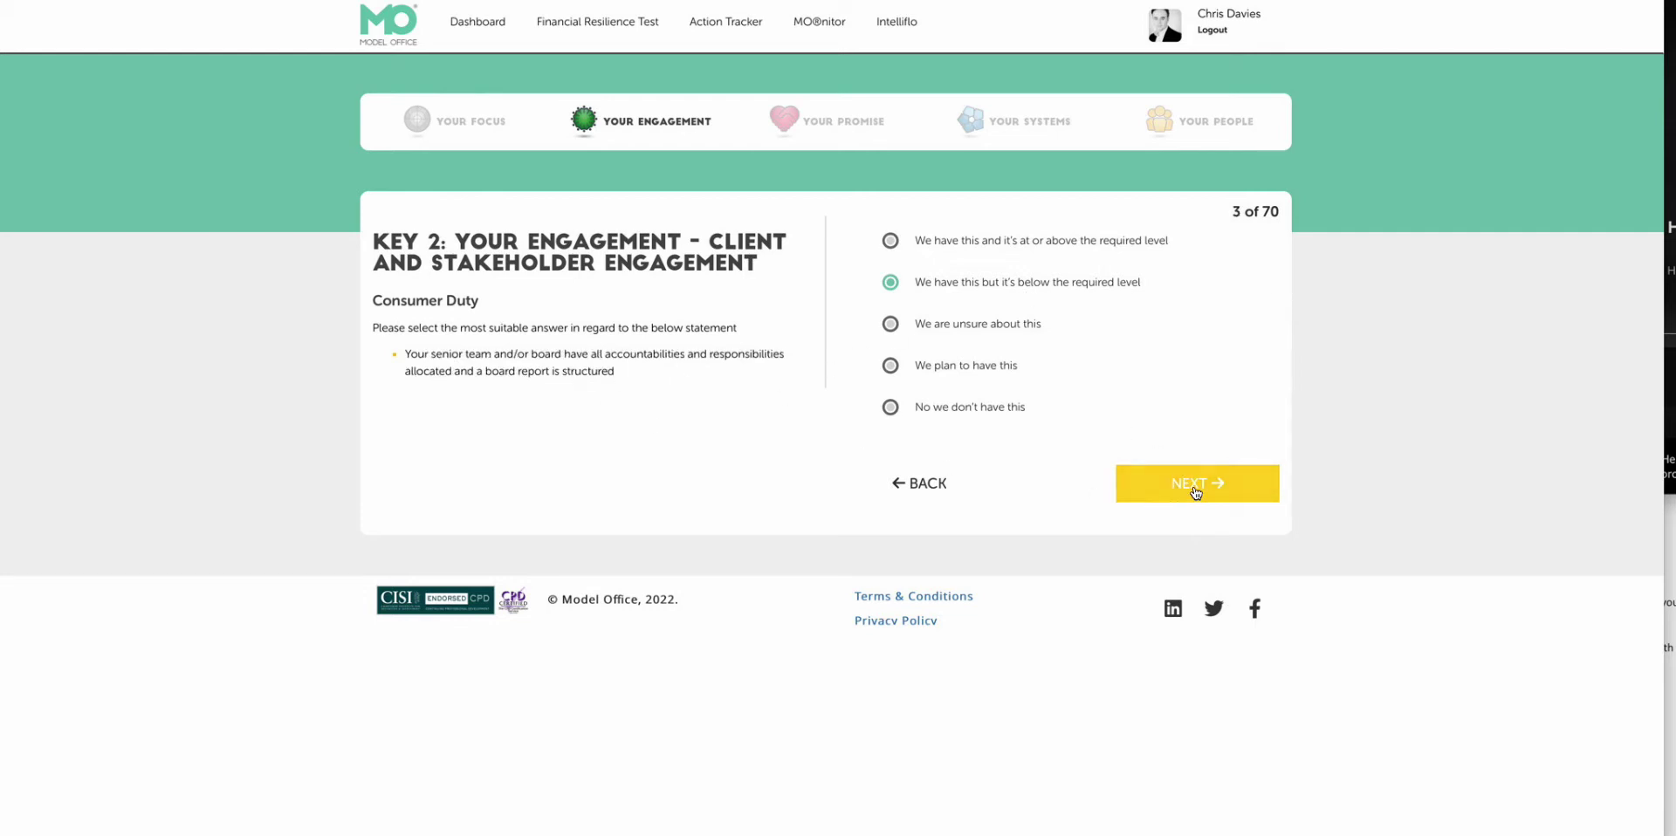
{"action": "left_click", "coordinate": [1169, 499]}
{"action": "left_click", "coordinate": [1178, 495]}
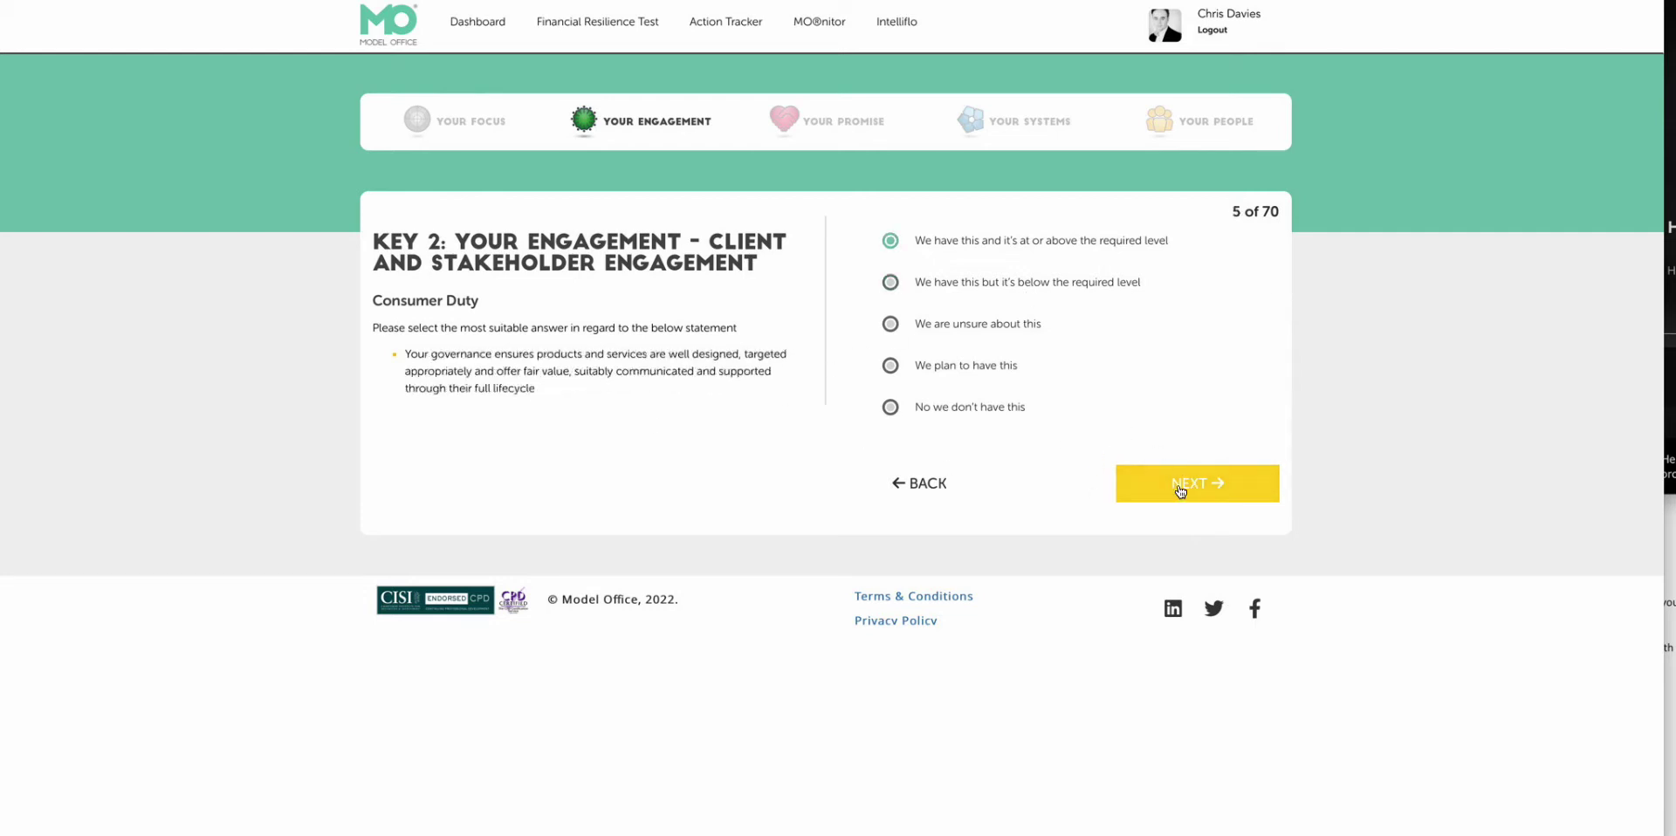
{"action": "left_click", "coordinate": [1180, 492]}
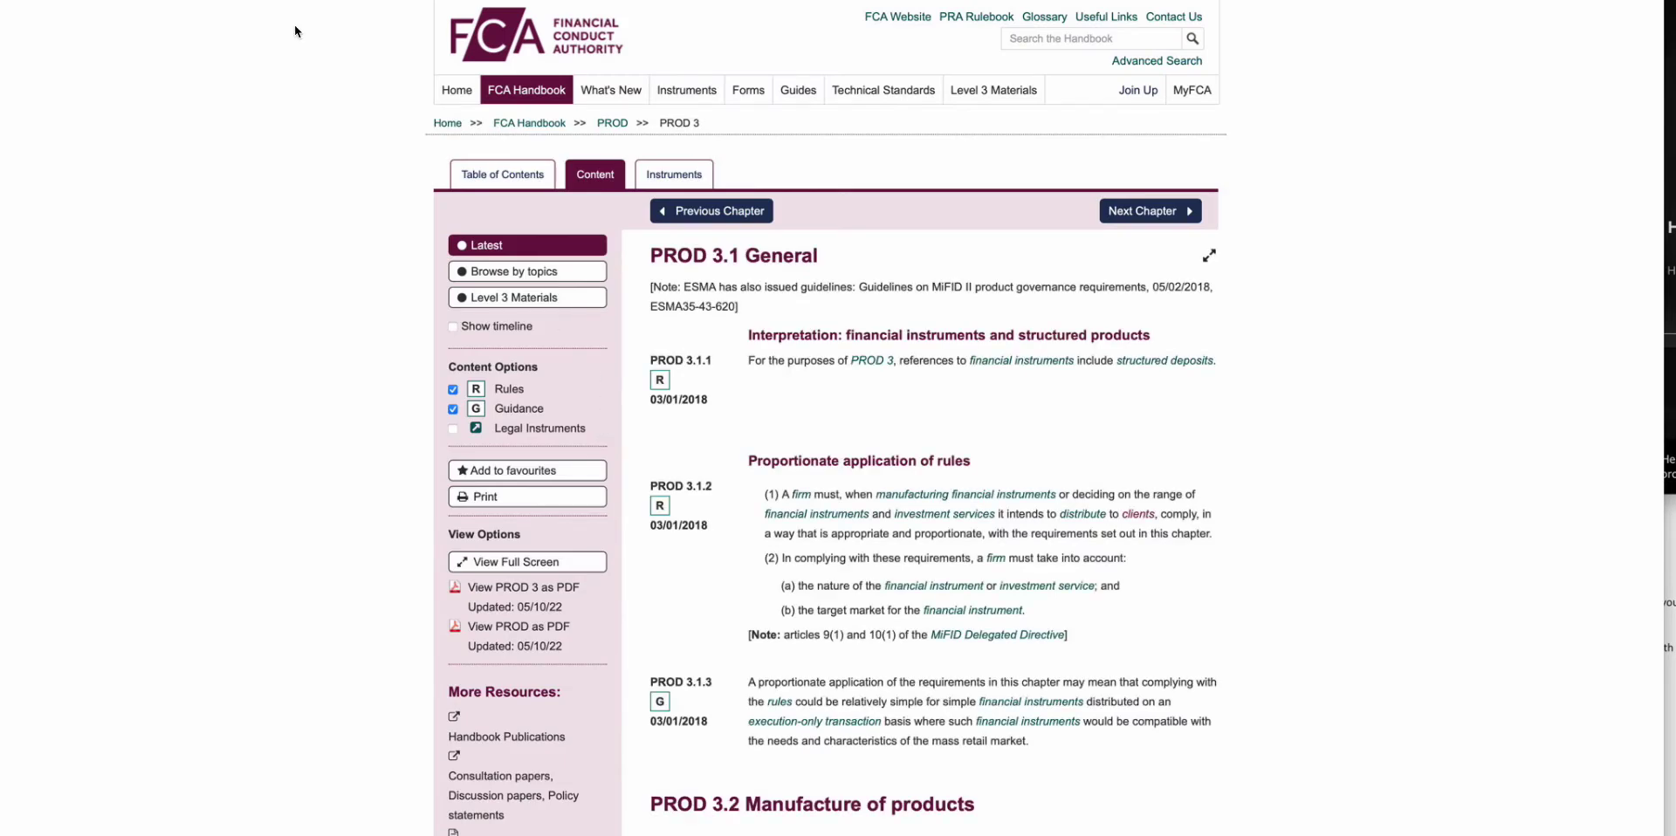
Step: Go back from the FCA Handbook's PROD 3 chapter to Model Office
{"action": "key", "text": "alt+Left"}
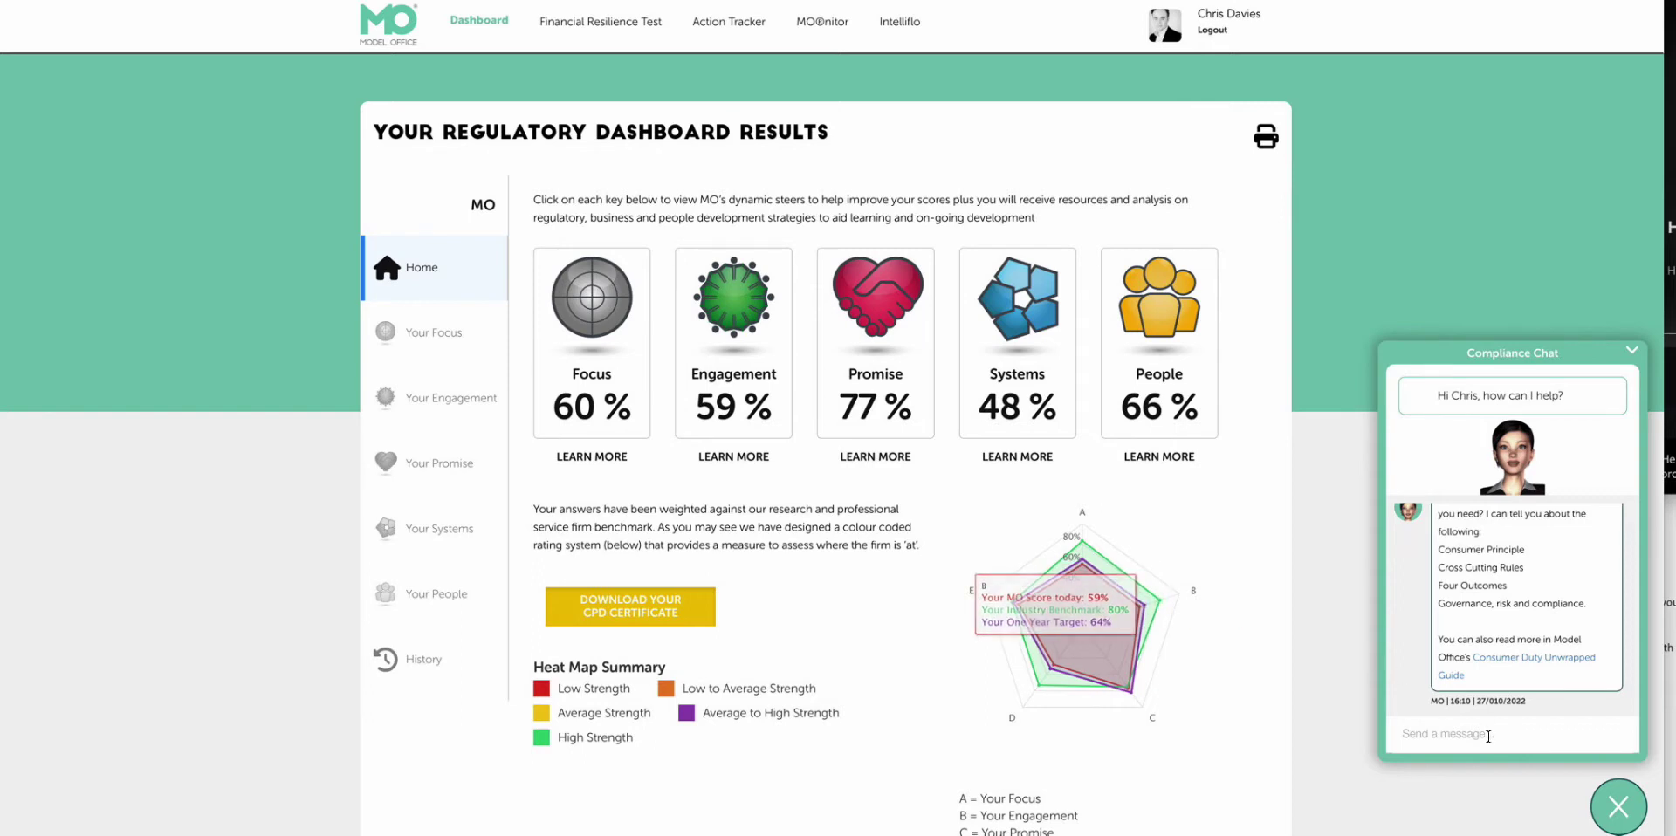
Step: Send 'Consumer Duty planning' as a Compliance Chat message
{"action": "left_click", "coordinate": [1456, 737]}
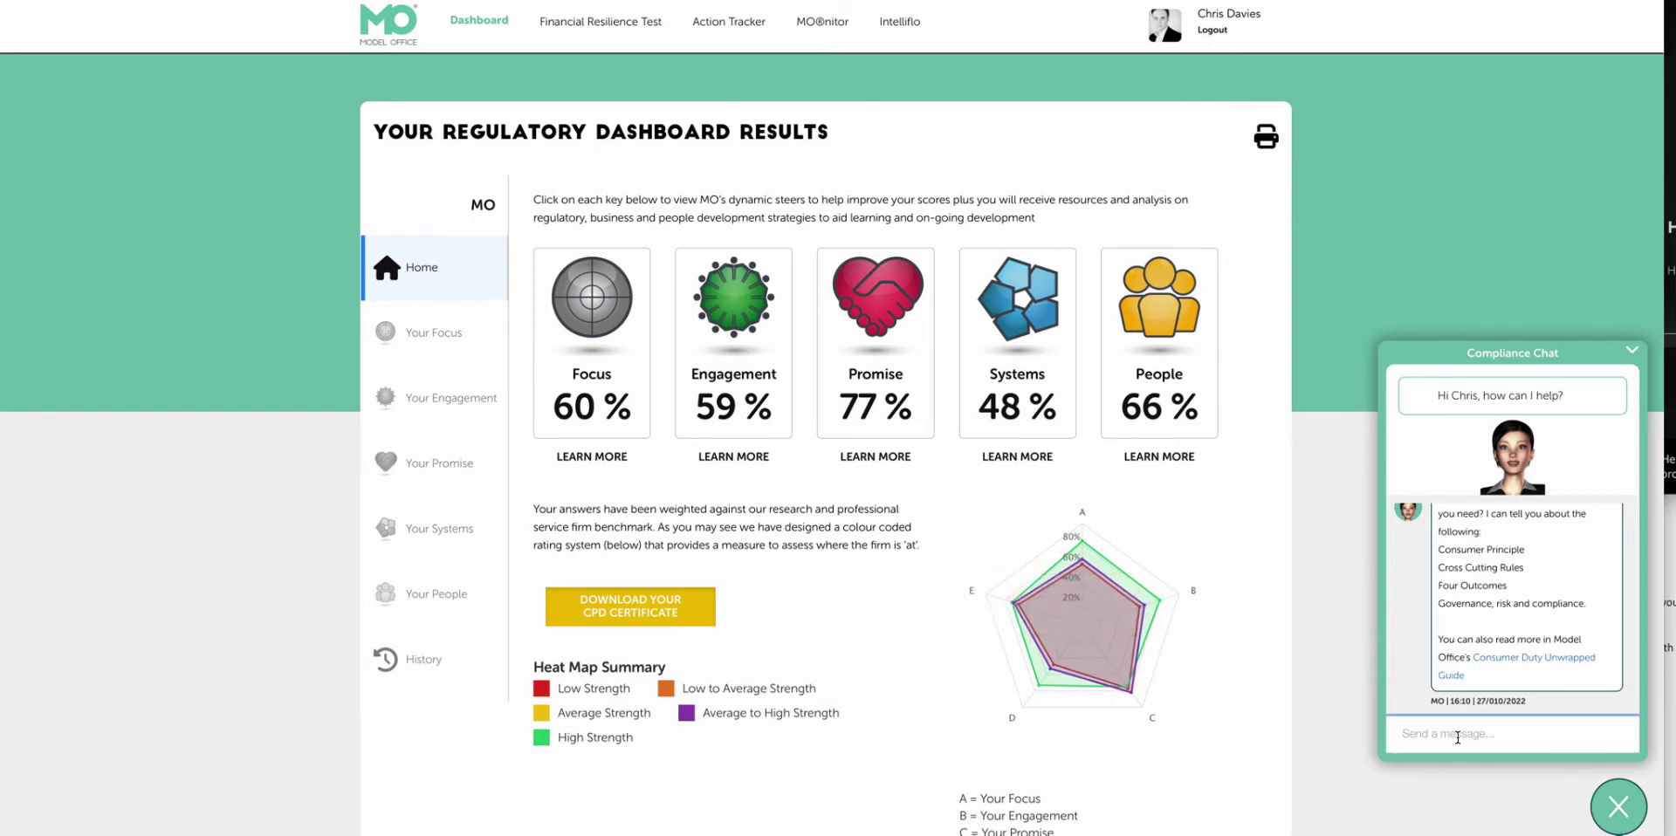
{"action": "type", "text": "Consumer Duty"}
{"action": "type", "text": "planning"}
{"action": "key", "text": "Return"}
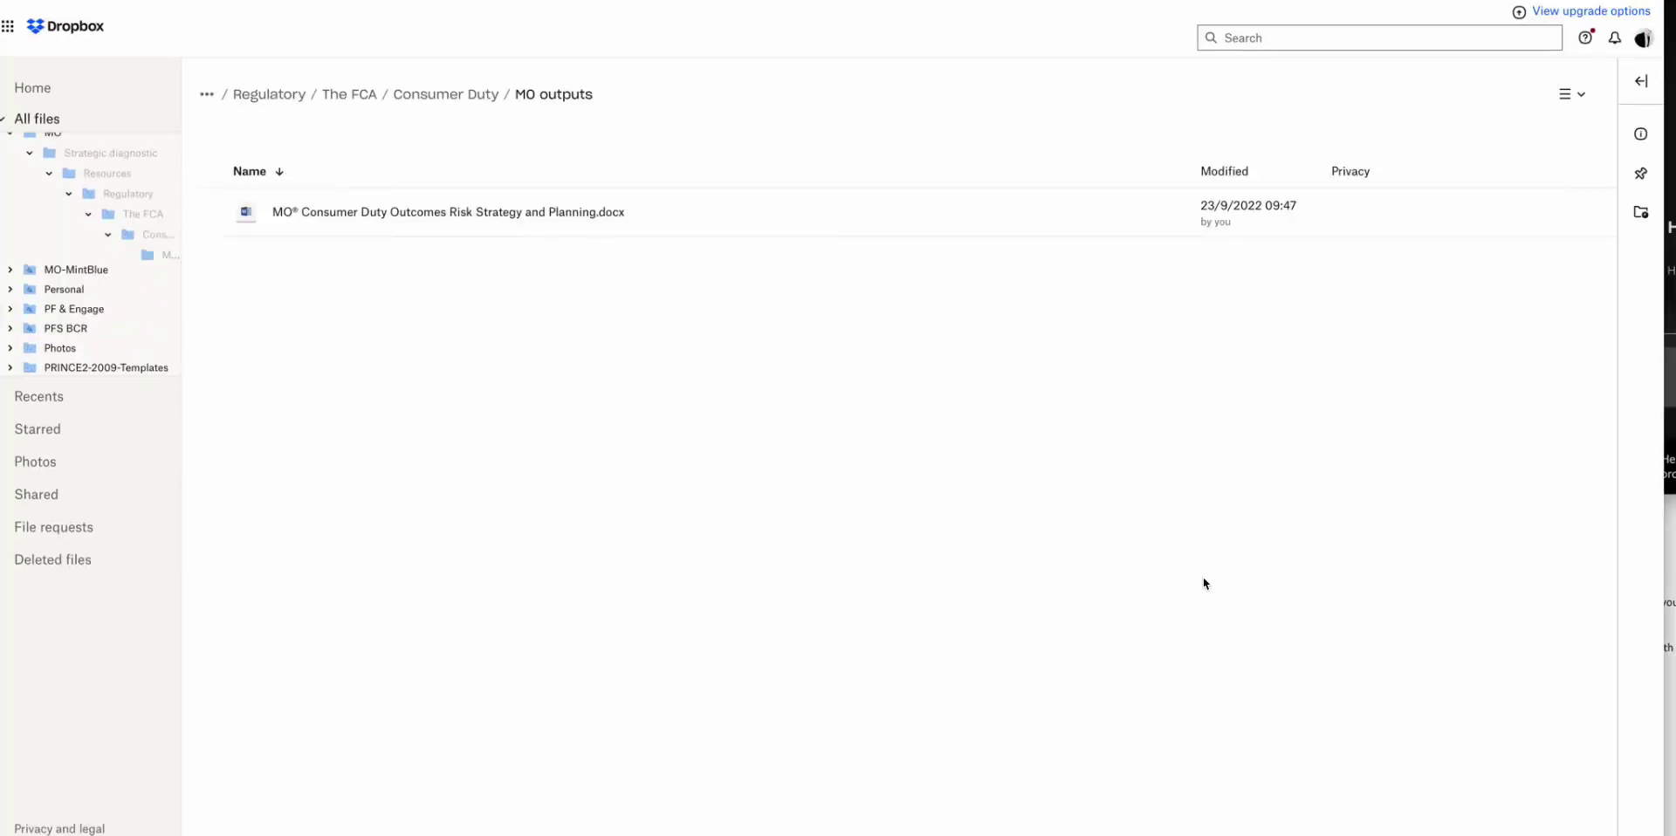
Step: Preview Consumer Duty Outcomes Risk Strategy and Planning.docx through all its pages, then close it
{"action": "left_click", "coordinate": [511, 215]}
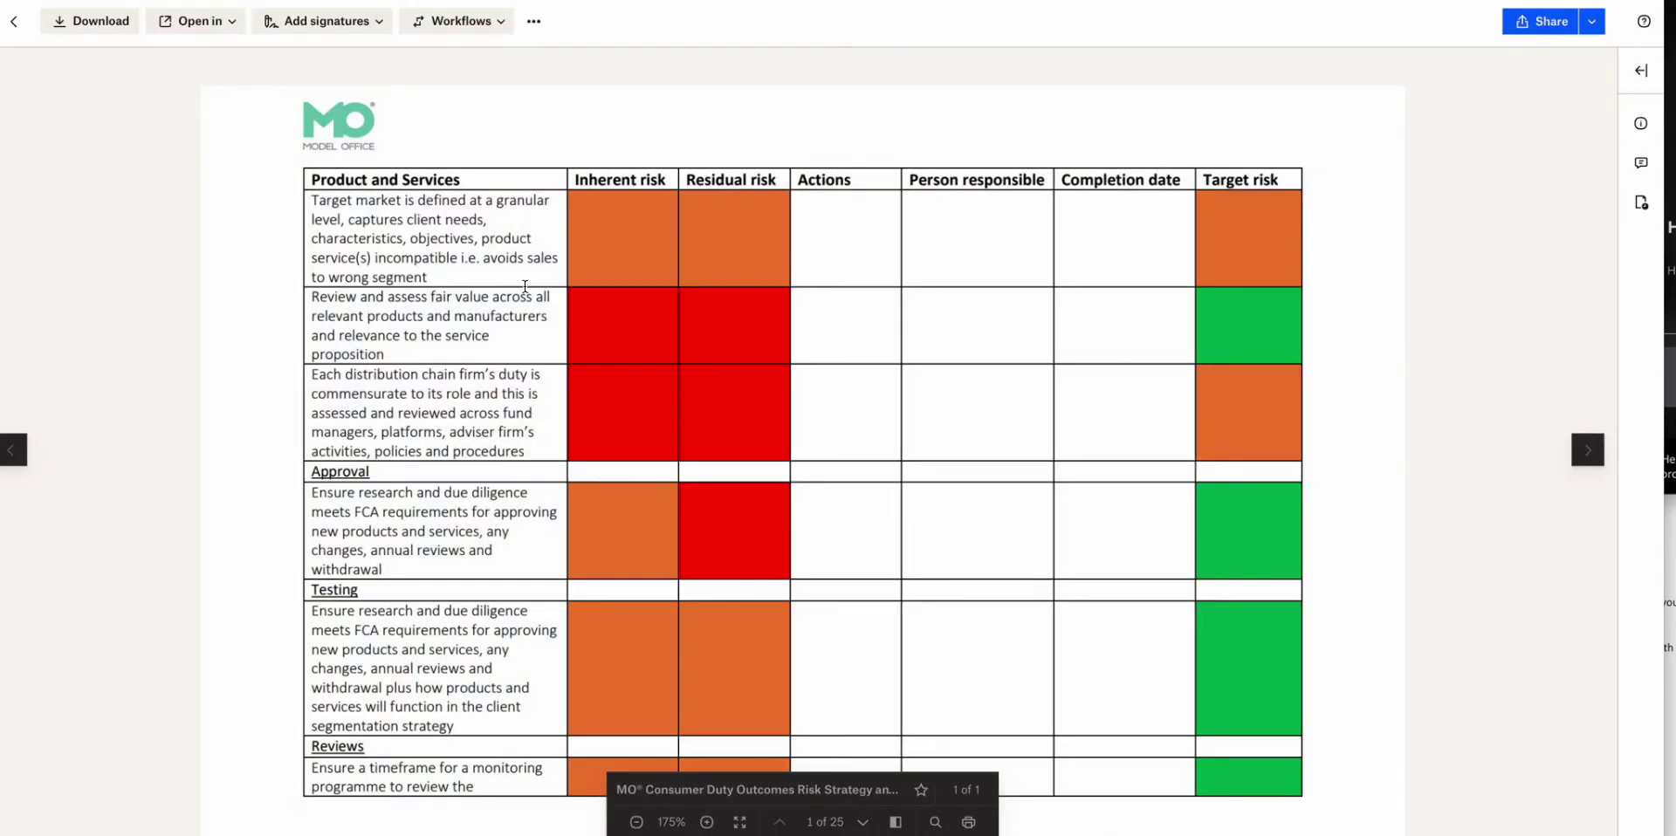
{"action": "scroll", "coordinate": [524, 286], "scroll_direction": "down", "scroll_amount": 5}
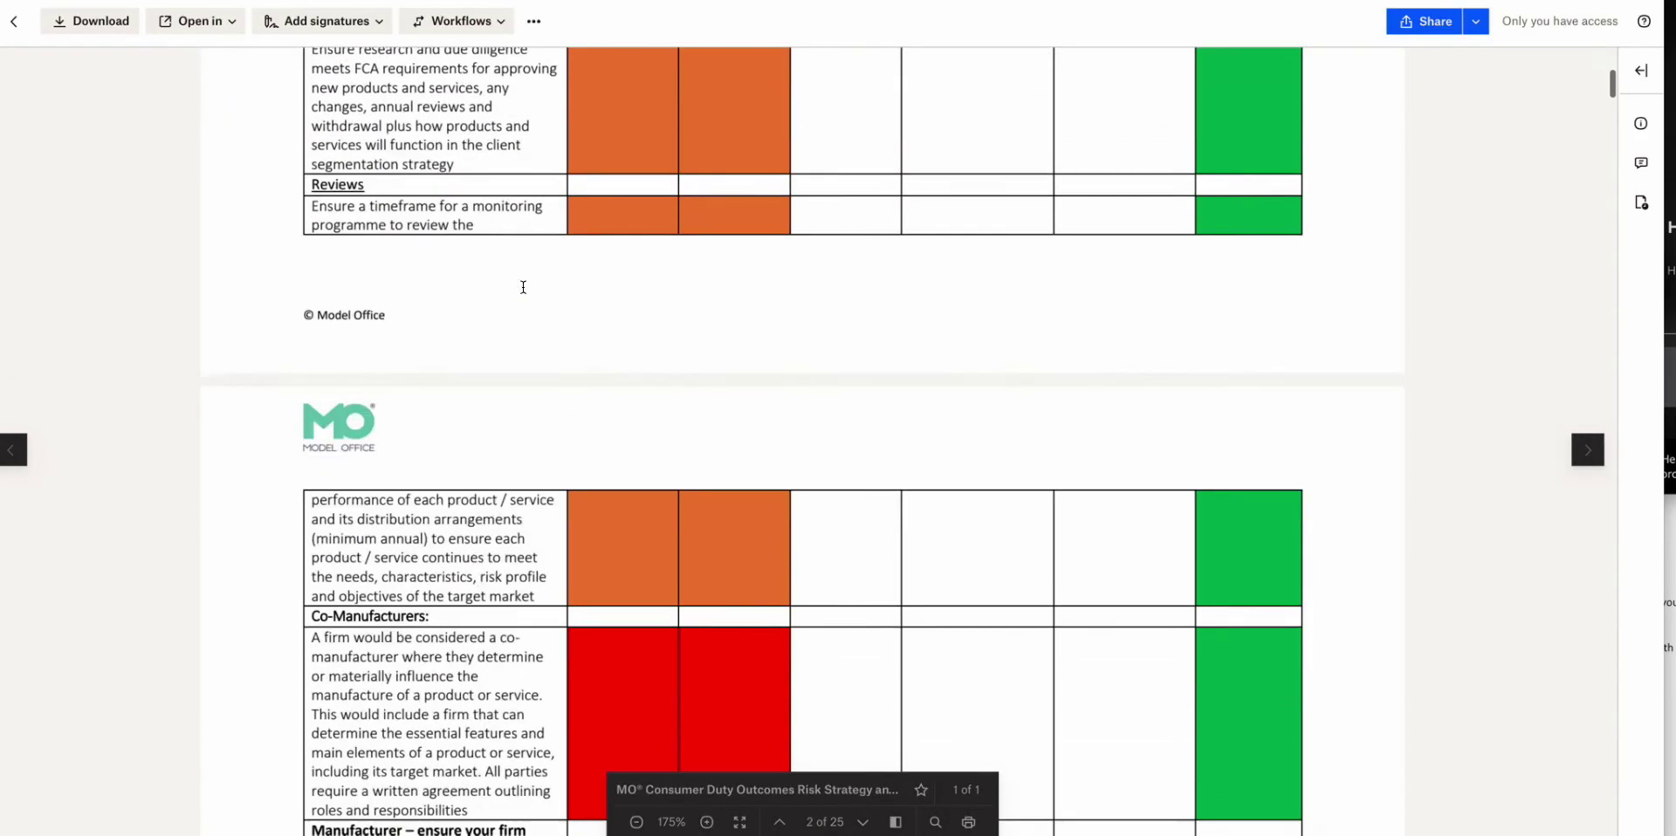
{"action": "scroll", "coordinate": [523, 287], "scroll_direction": "down", "scroll_amount": 15}
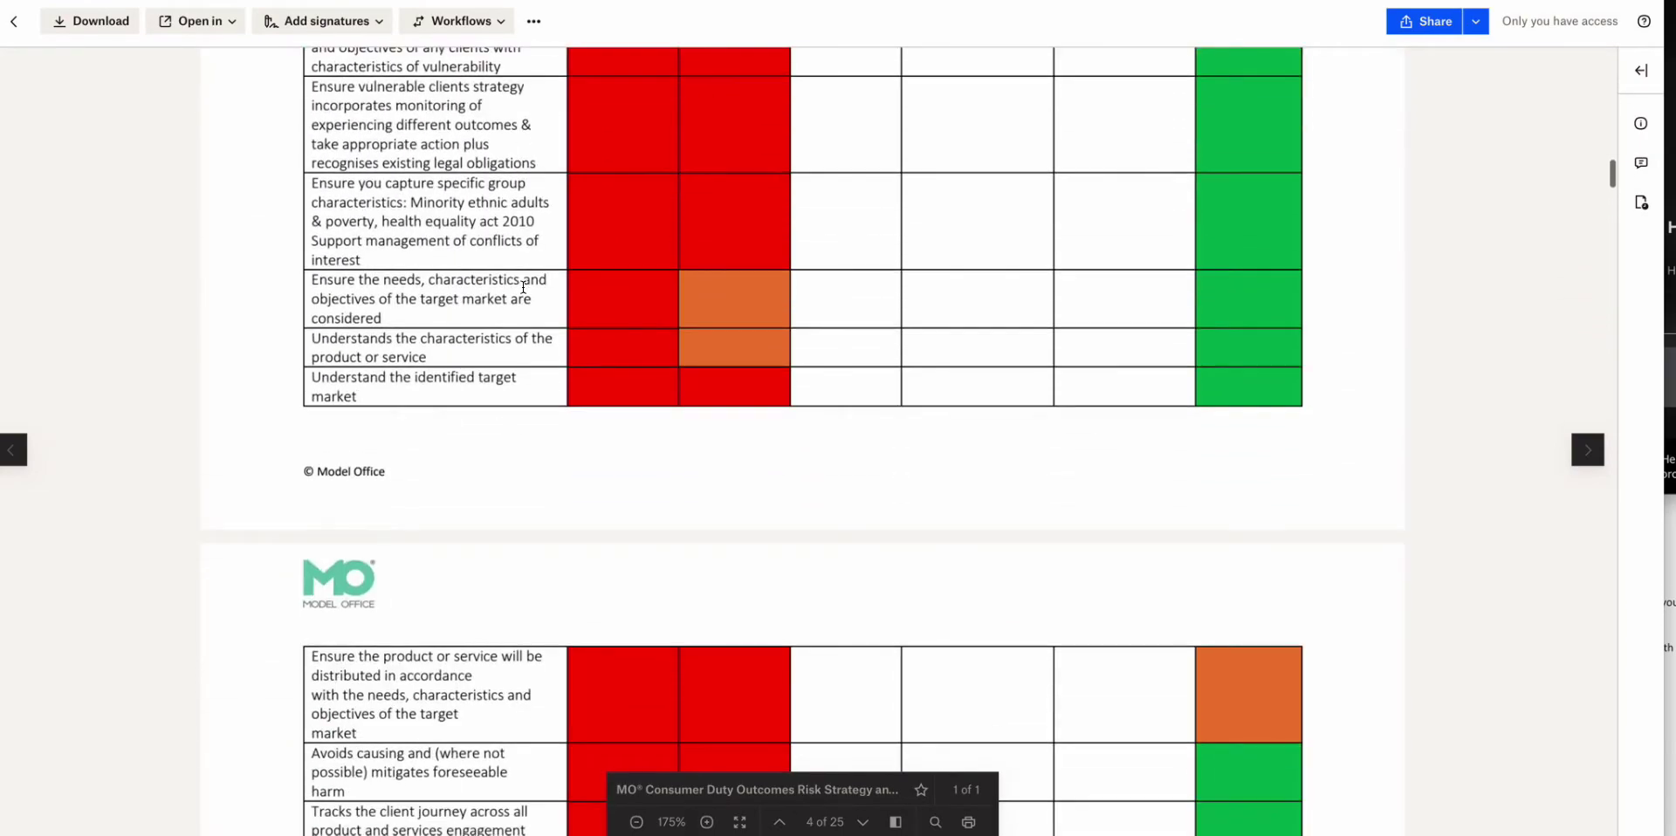
{"action": "scroll", "coordinate": [522, 287], "scroll_direction": "down", "scroll_amount": 15}
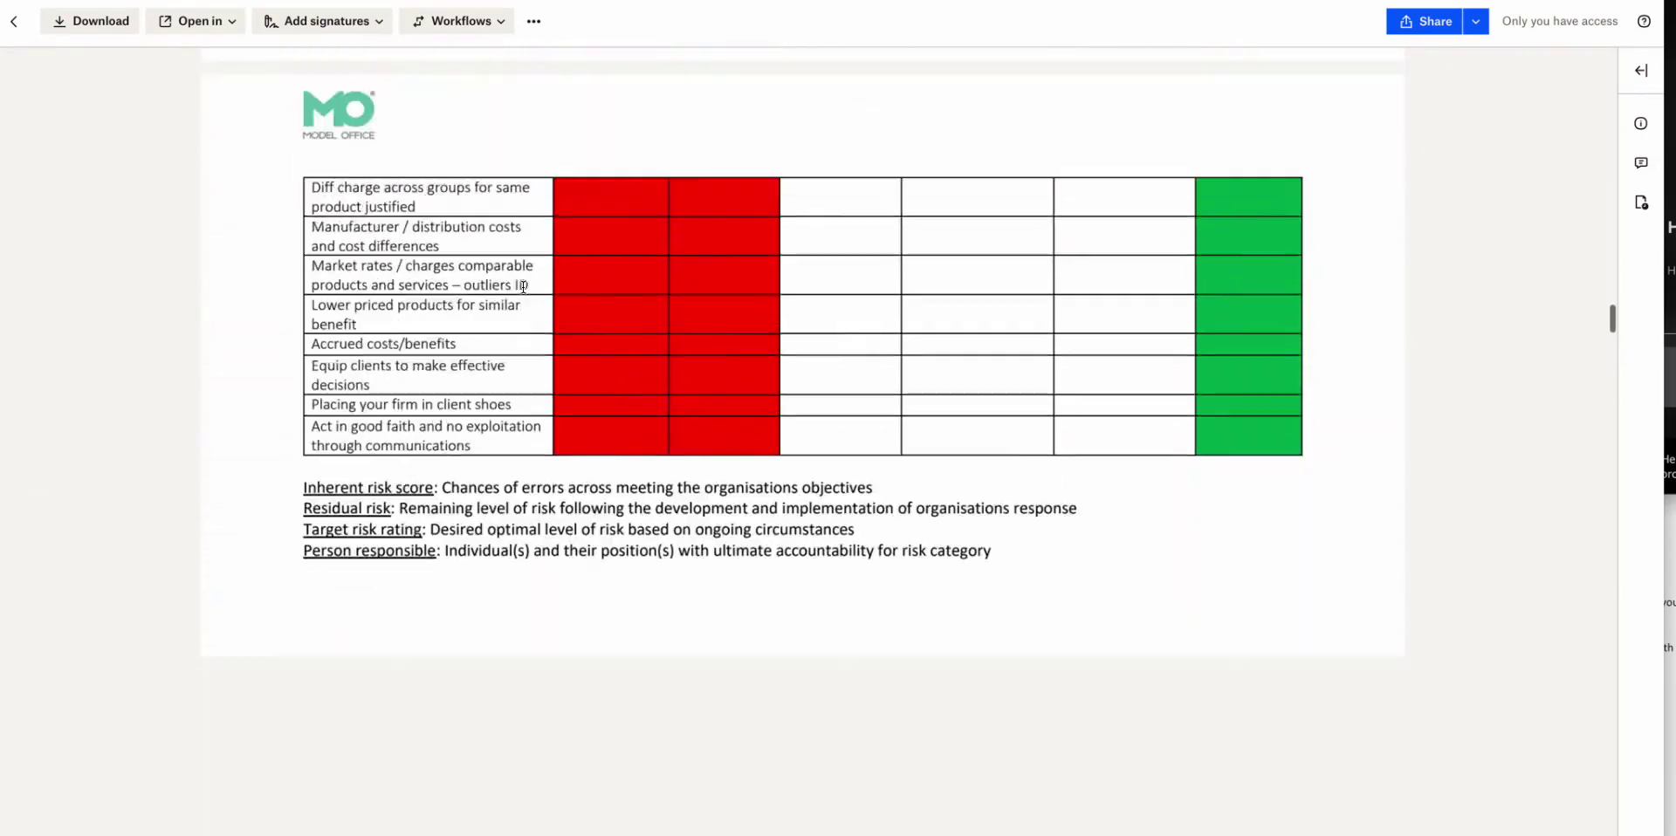
{"action": "scroll", "coordinate": [522, 286], "scroll_direction": "down", "scroll_amount": 15}
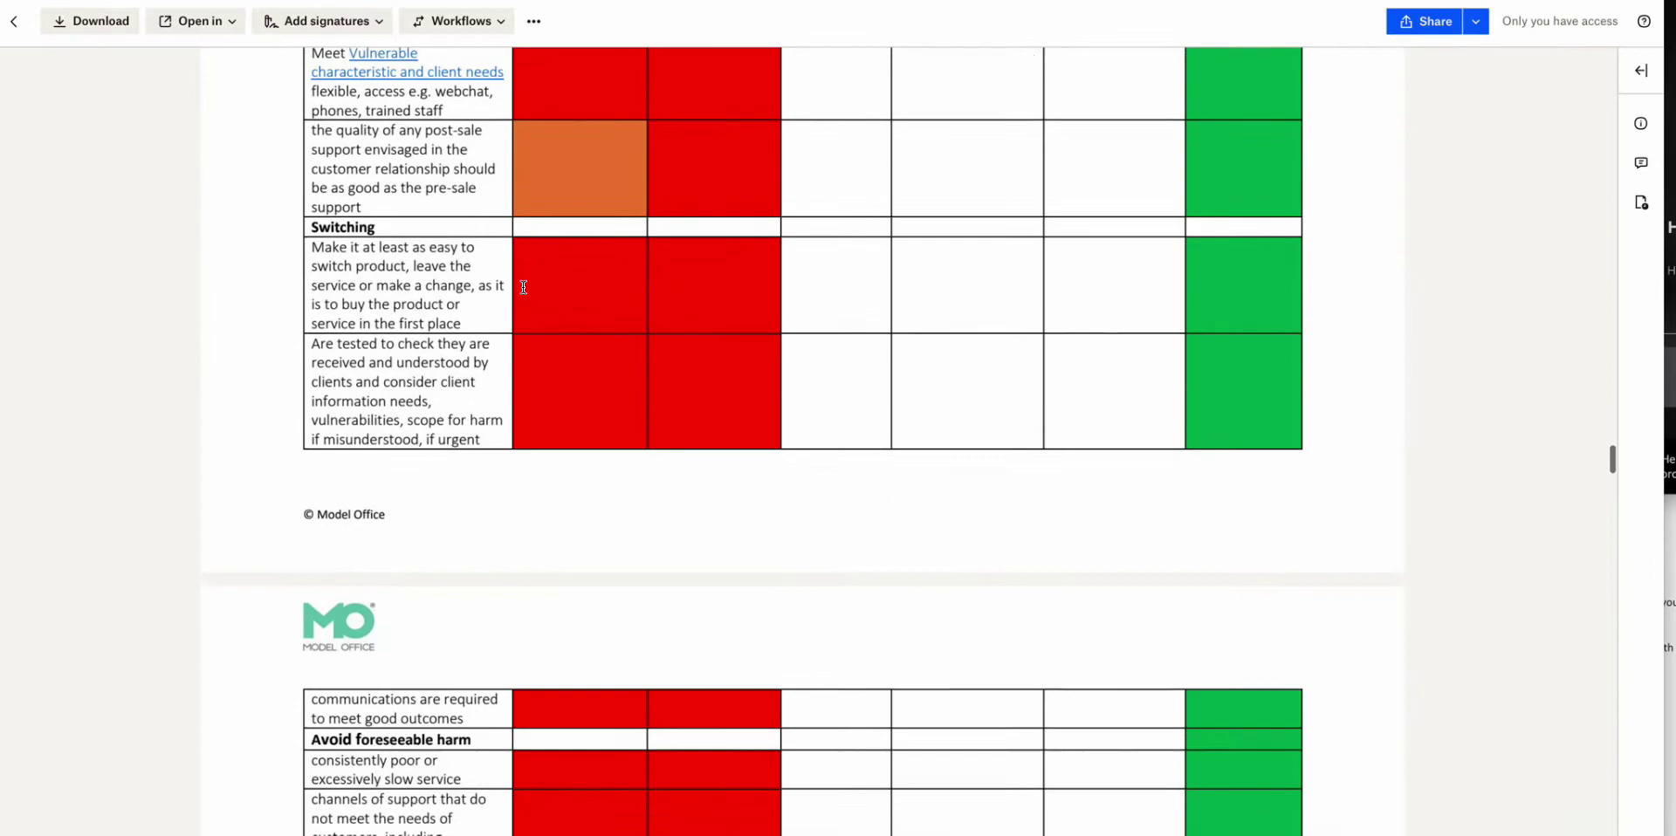
{"action": "scroll", "coordinate": [523, 287], "scroll_direction": "down", "scroll_amount": 15}
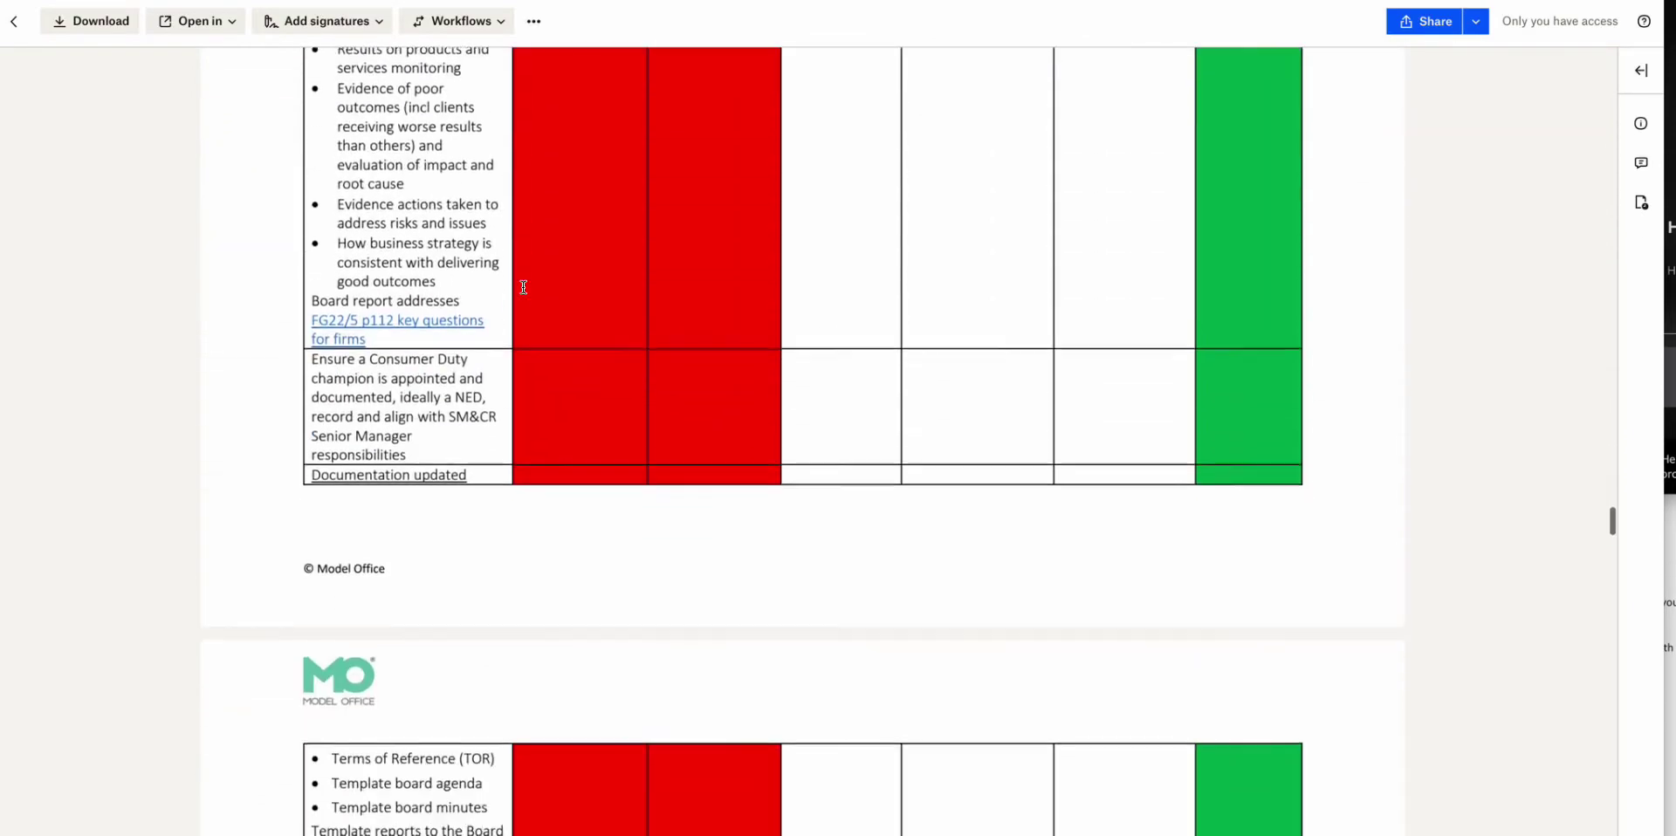
{"action": "scroll", "coordinate": [523, 287], "scroll_direction": "up", "scroll_amount": 4}
{"action": "scroll", "coordinate": [523, 287], "scroll_direction": "down", "scroll_amount": 8}
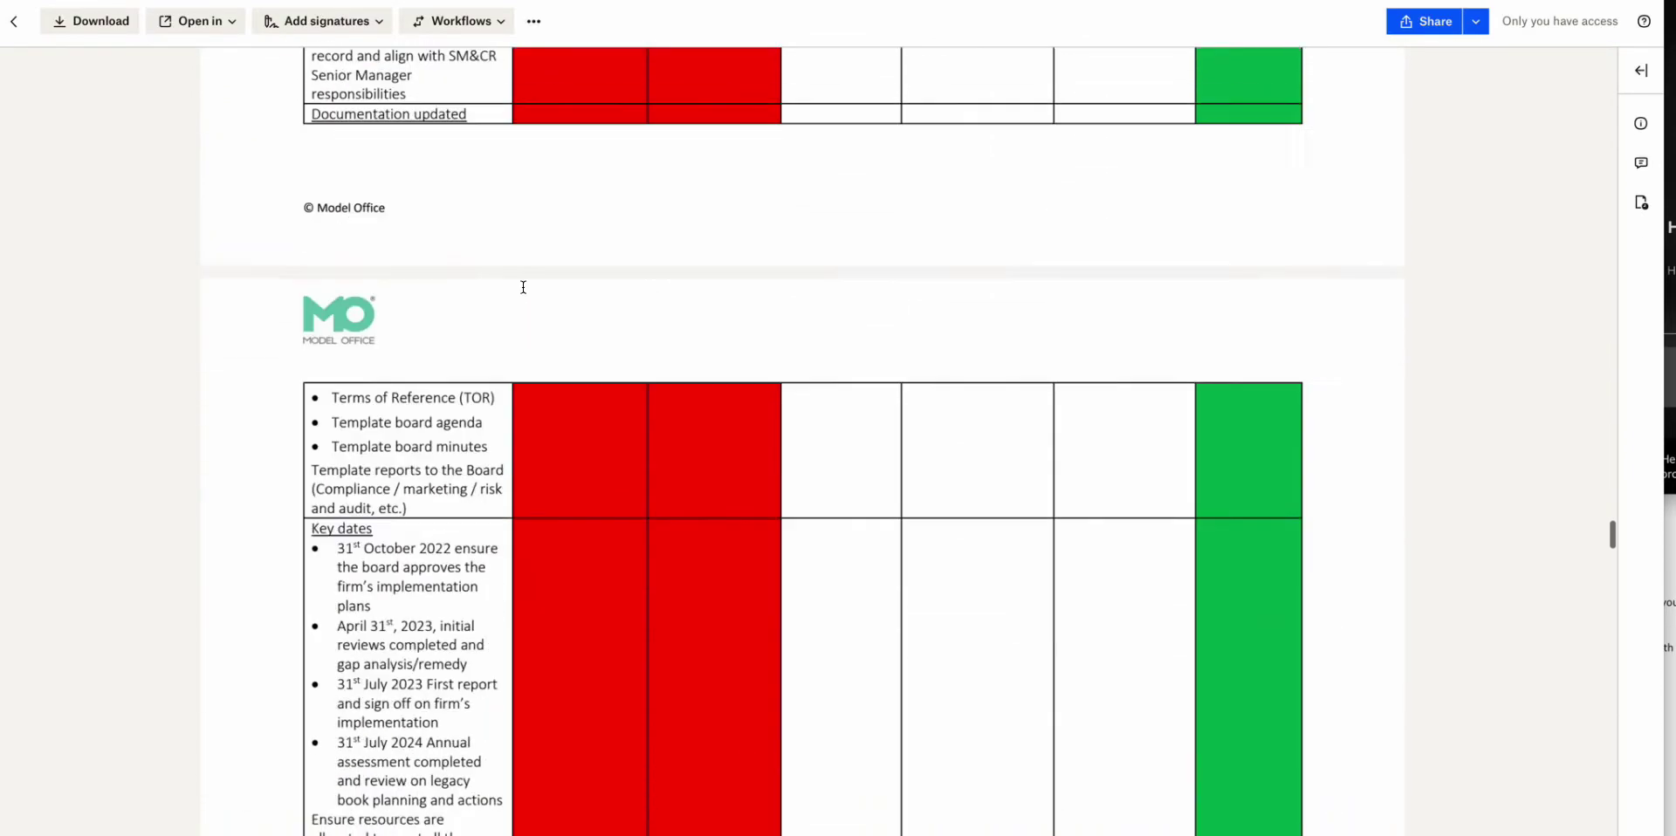
{"action": "scroll", "coordinate": [523, 287], "scroll_direction": "down", "scroll_amount": 15}
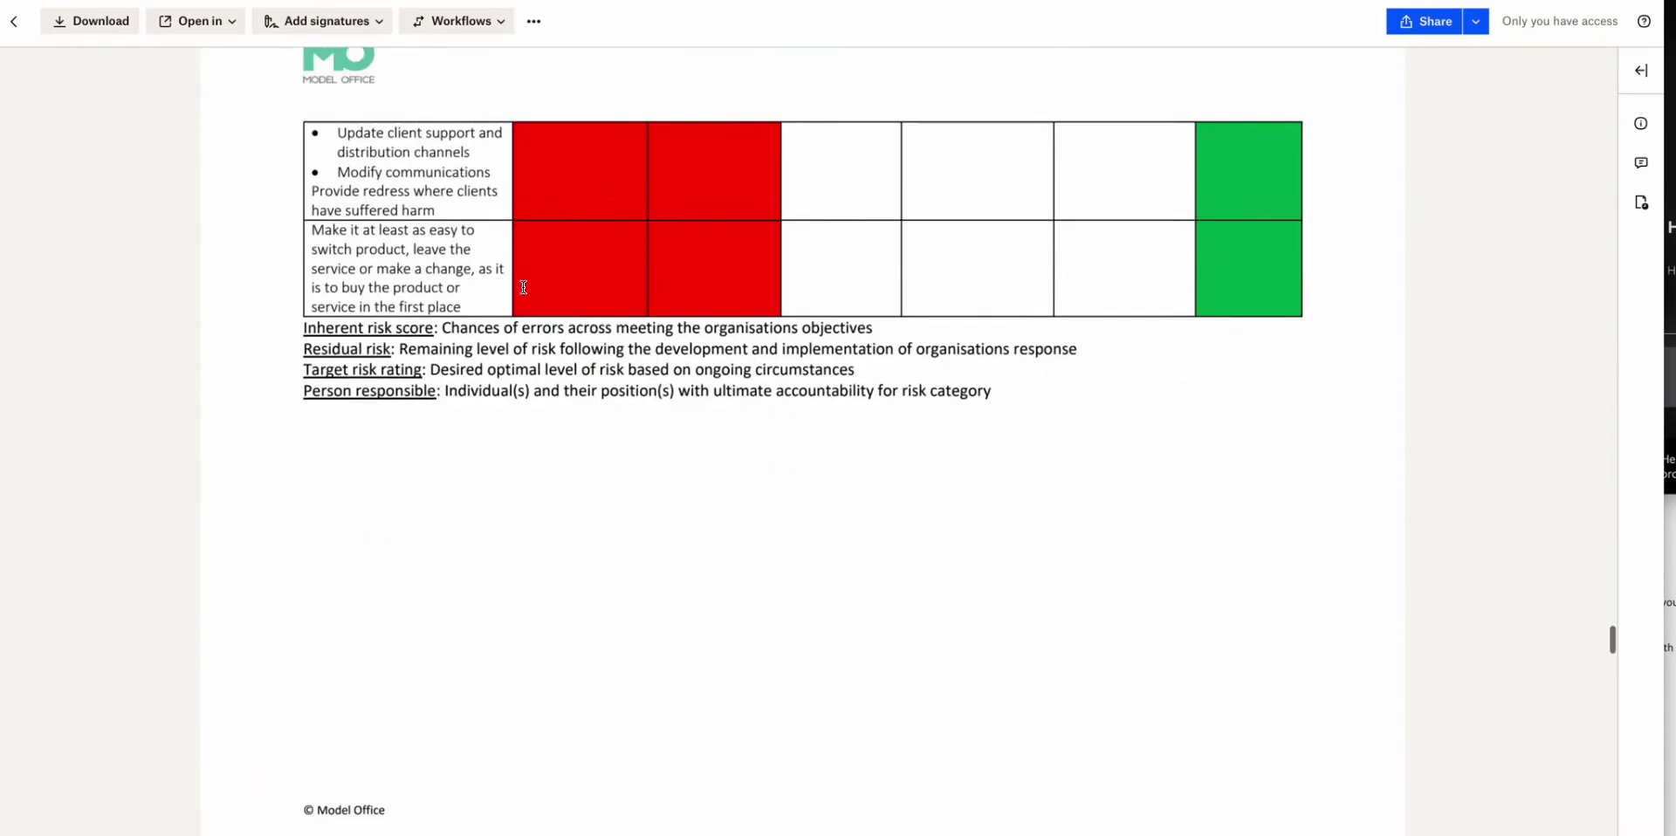
{"action": "scroll", "coordinate": [523, 287], "scroll_direction": "down", "scroll_amount": 10}
{"action": "scroll", "coordinate": [526, 292], "scroll_direction": "down", "scroll_amount": 2}
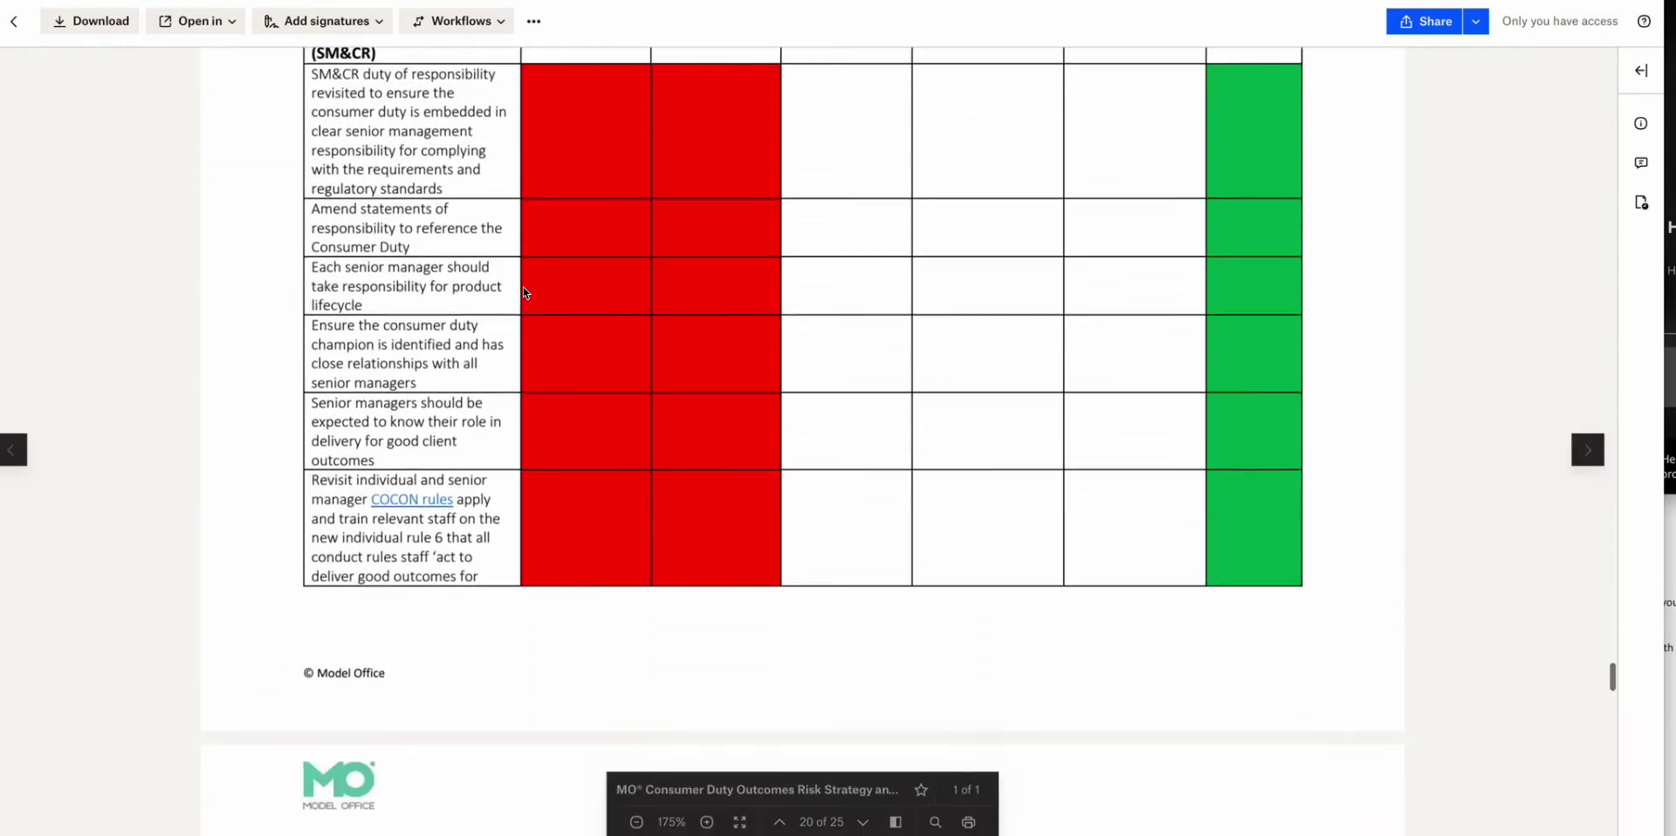
{"action": "scroll", "coordinate": [526, 292], "scroll_direction": "down", "scroll_amount": 12}
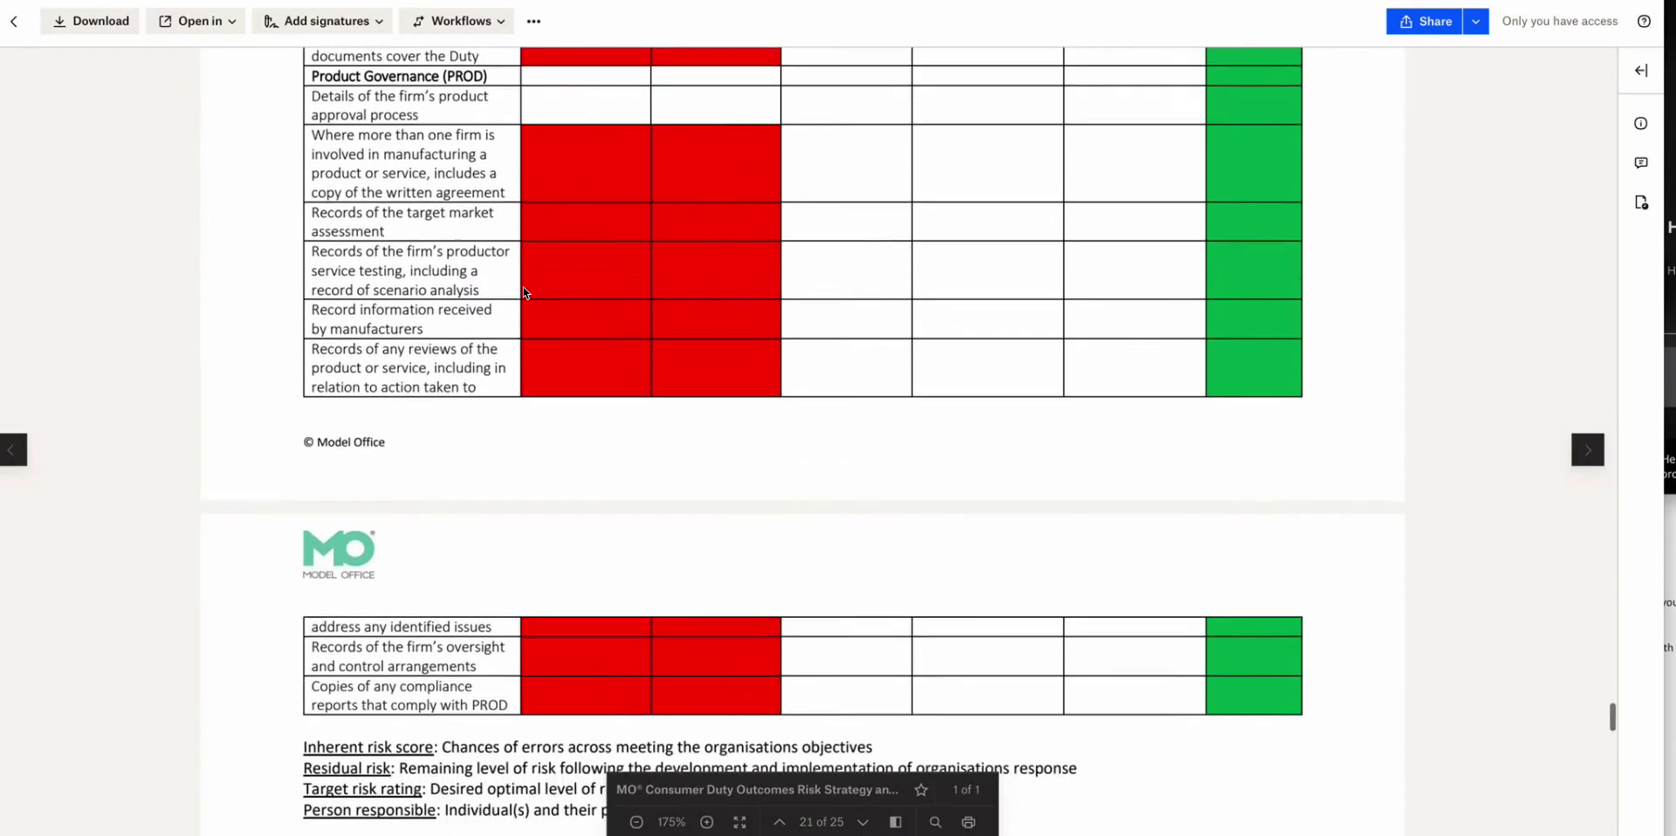
{"action": "scroll", "coordinate": [527, 292], "scroll_direction": "down", "scroll_amount": 13}
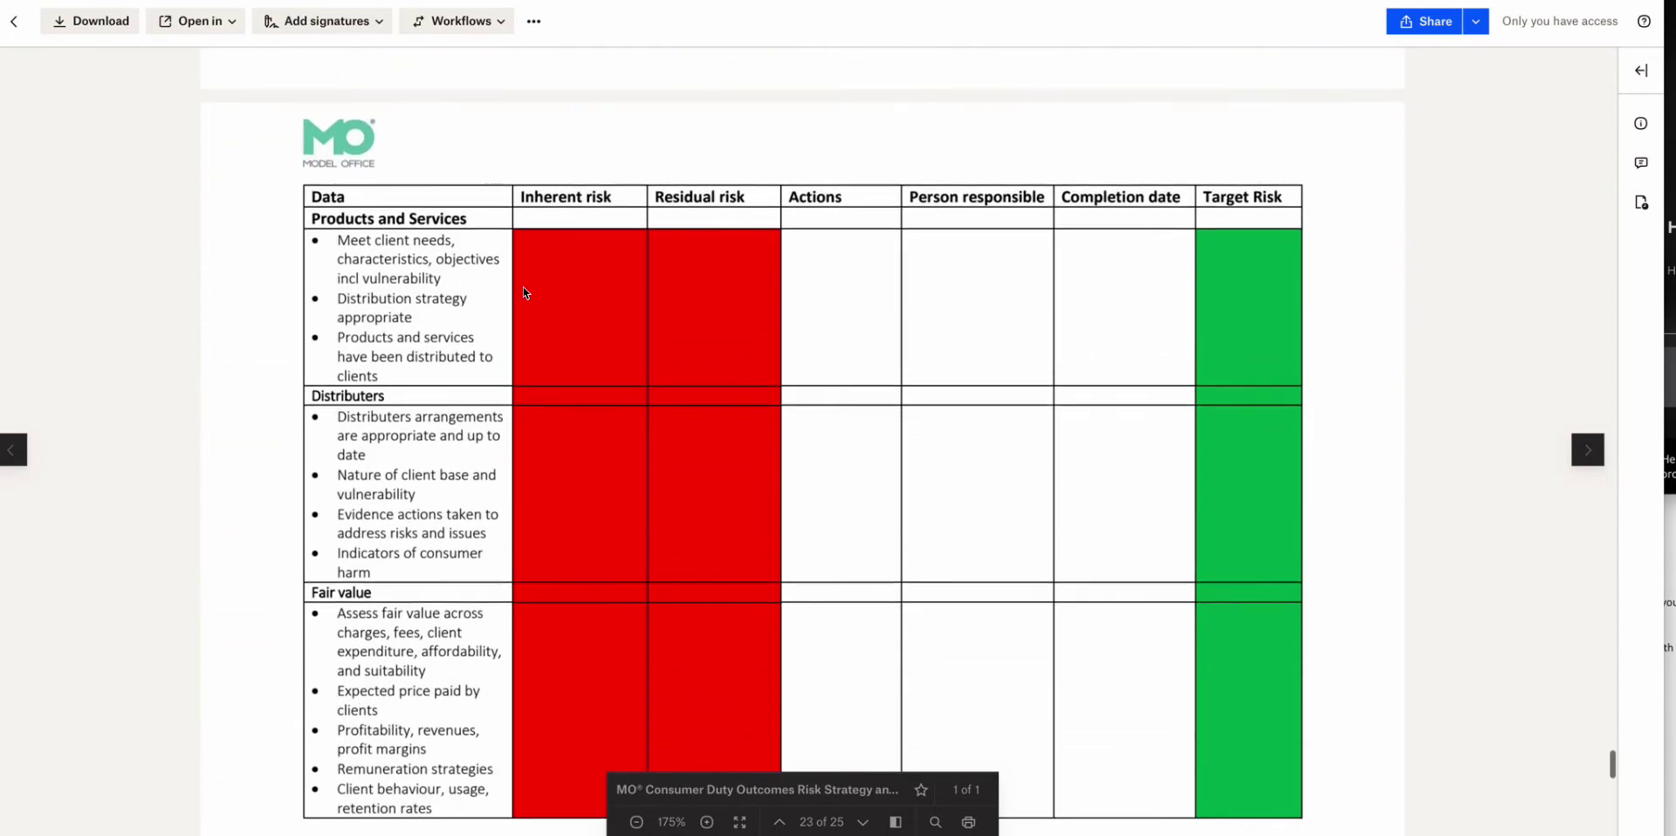
{"action": "scroll", "coordinate": [527, 292], "scroll_direction": "down", "scroll_amount": 1}
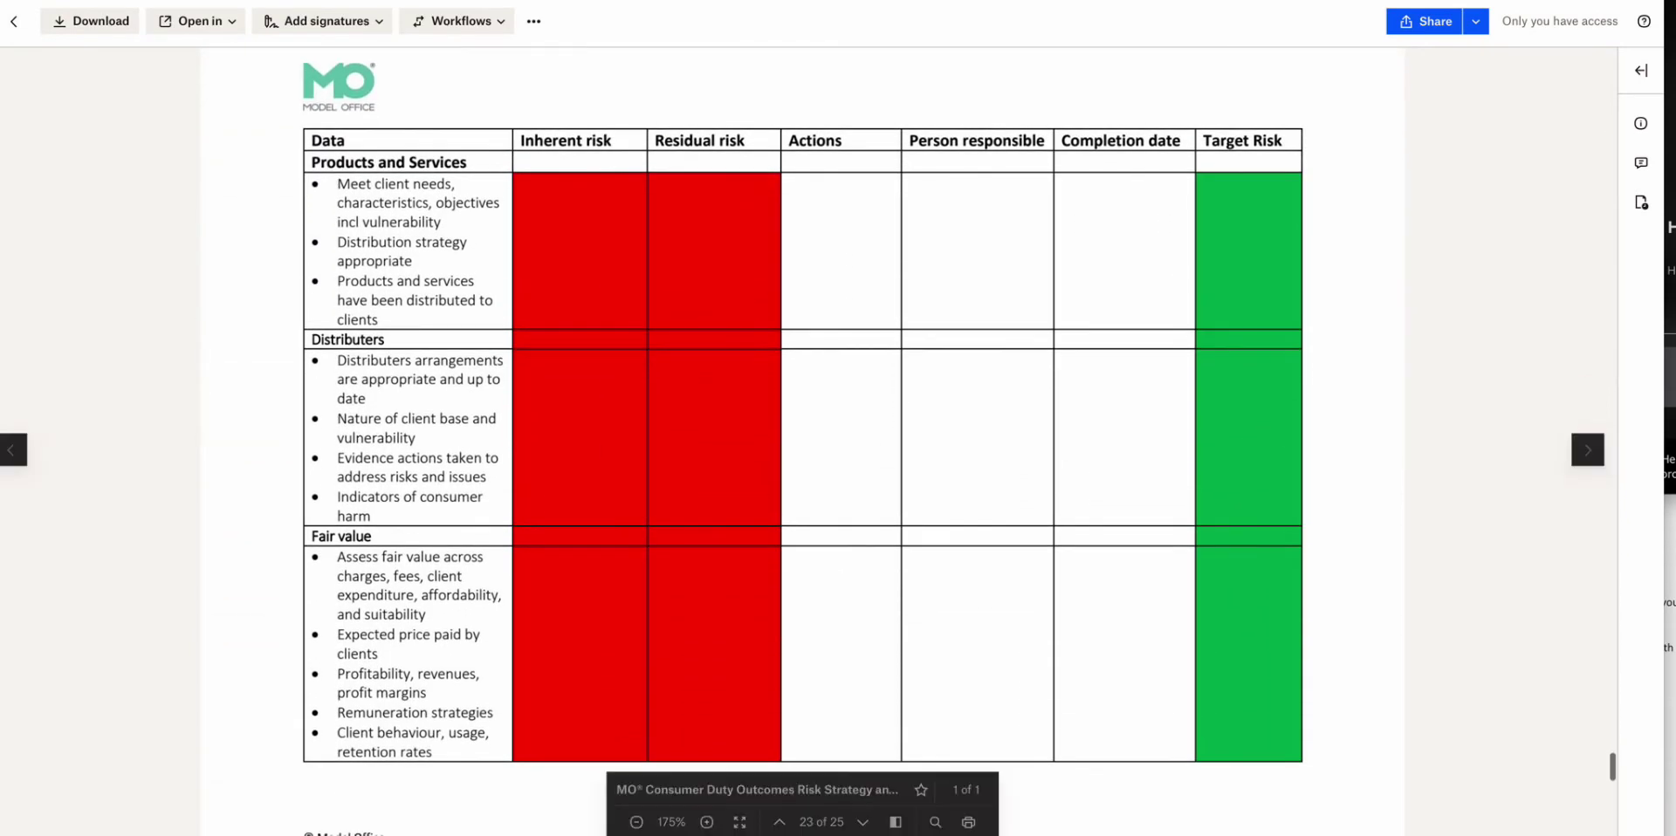
{"action": "key", "text": "Escape"}
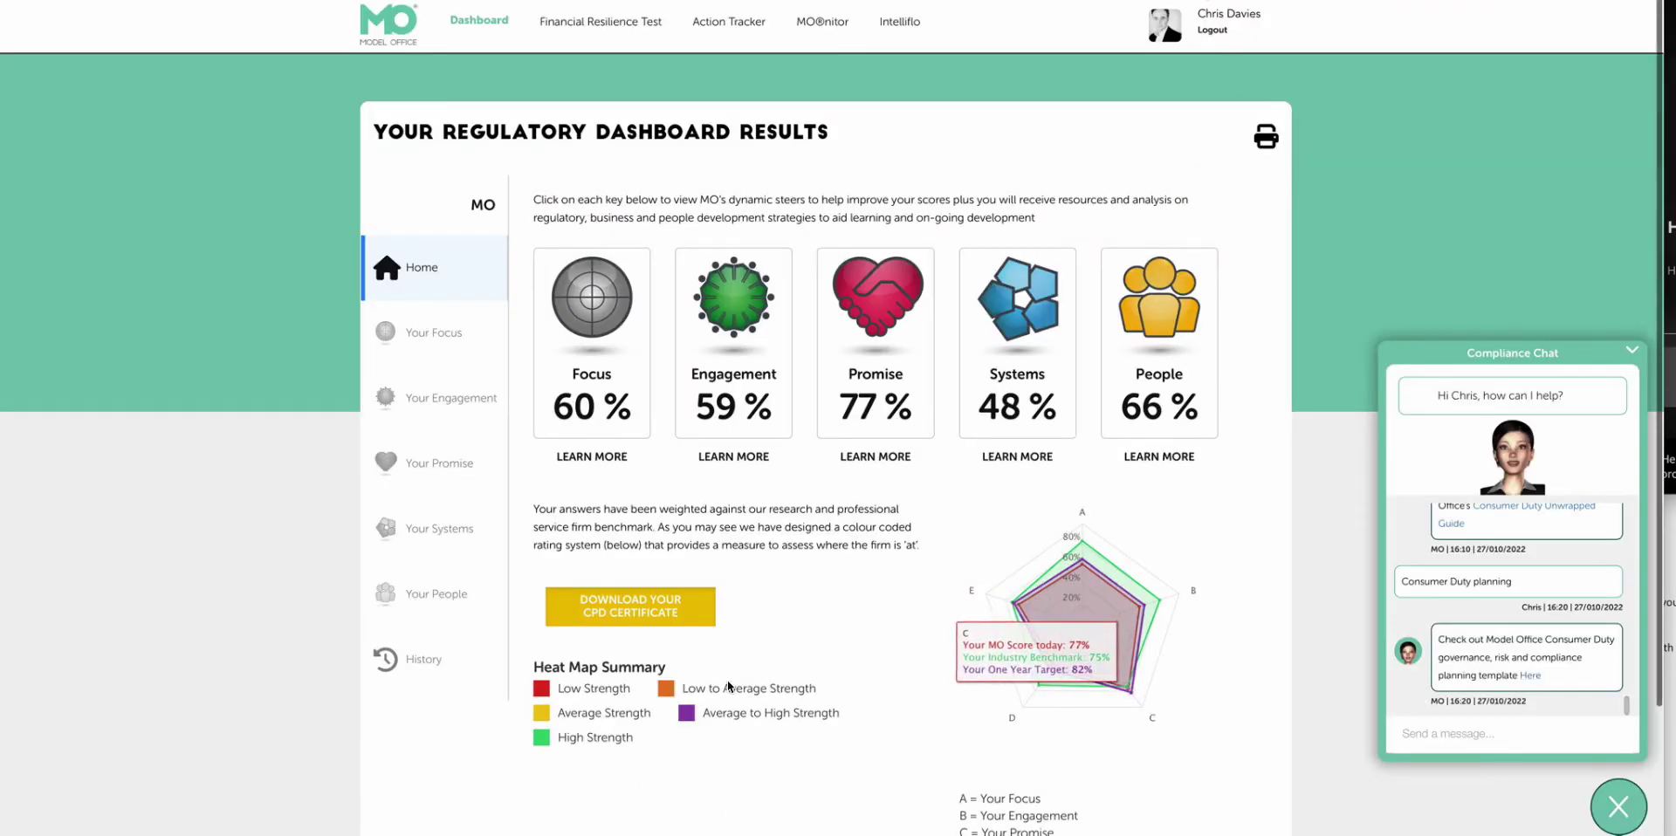
Step: Show the Engagement score breakdown with regulatory score 59, benchmark 80 and target 64
{"action": "left_click", "coordinate": [750, 361]}
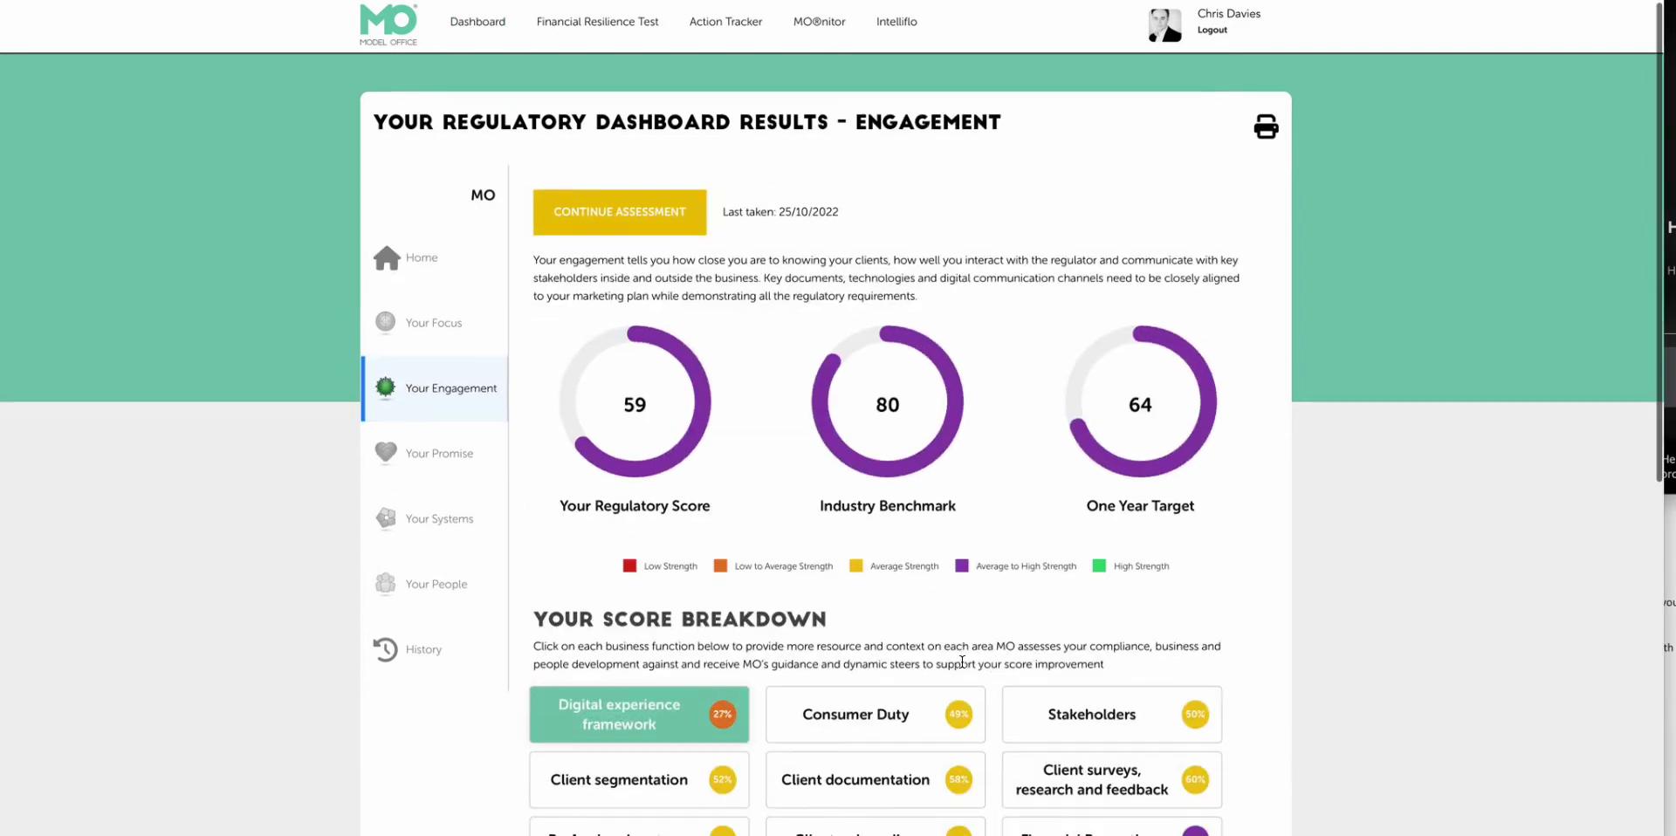
{"action": "scroll", "coordinate": [961, 662], "scroll_direction": "down", "scroll_amount": 3}
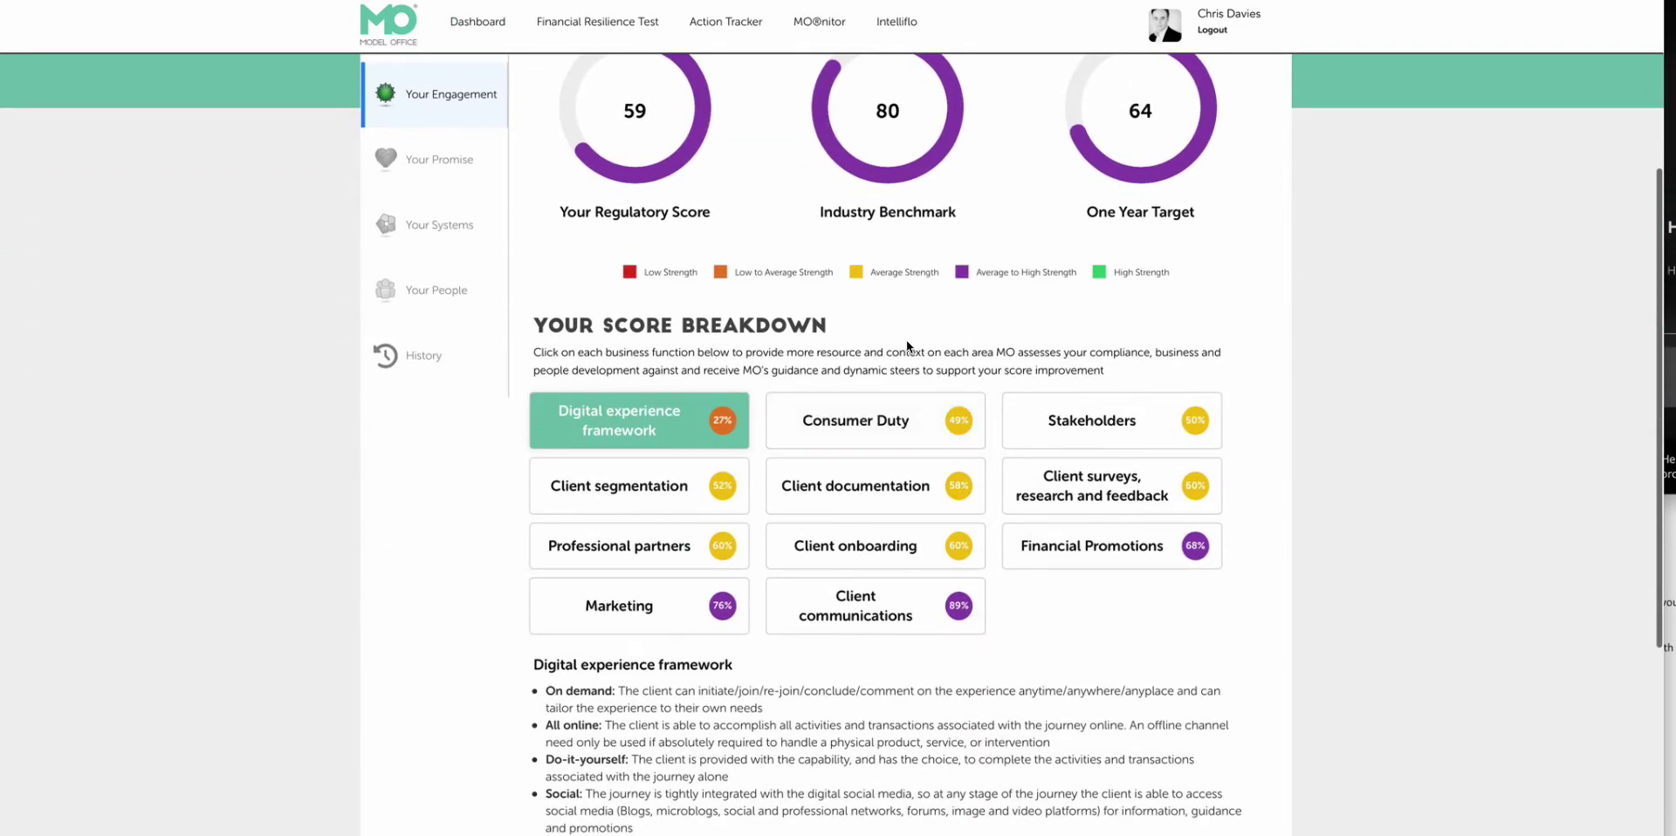
{"action": "scroll", "coordinate": [906, 345], "scroll_direction": "up", "scroll_amount": 2}
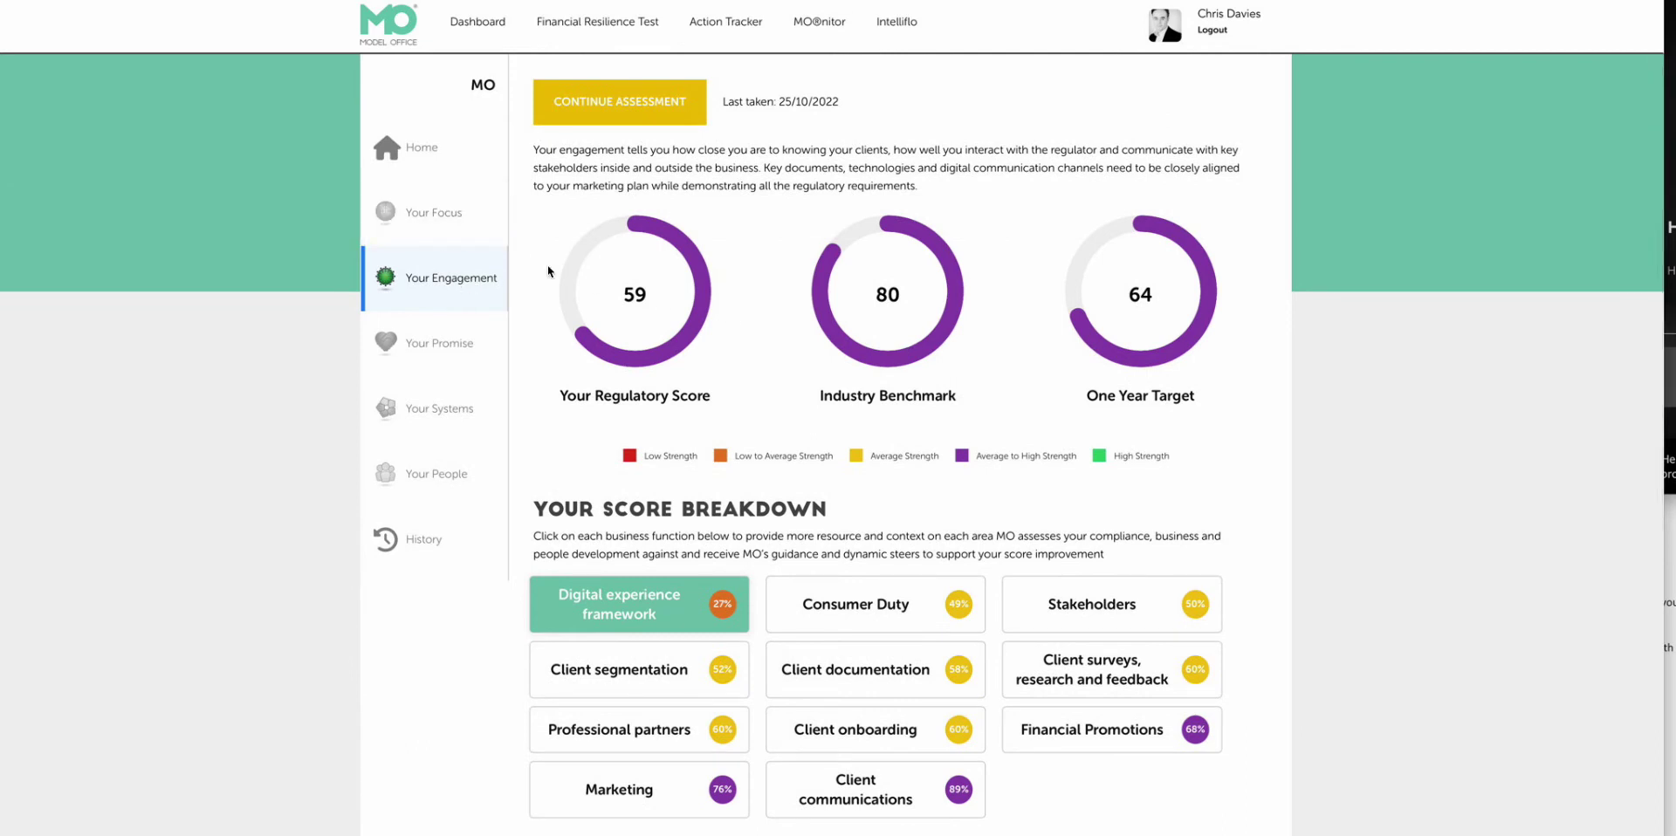
Step: Show the Consumer Duty score details and read through its improvement steers
{"action": "left_click", "coordinate": [903, 608]}
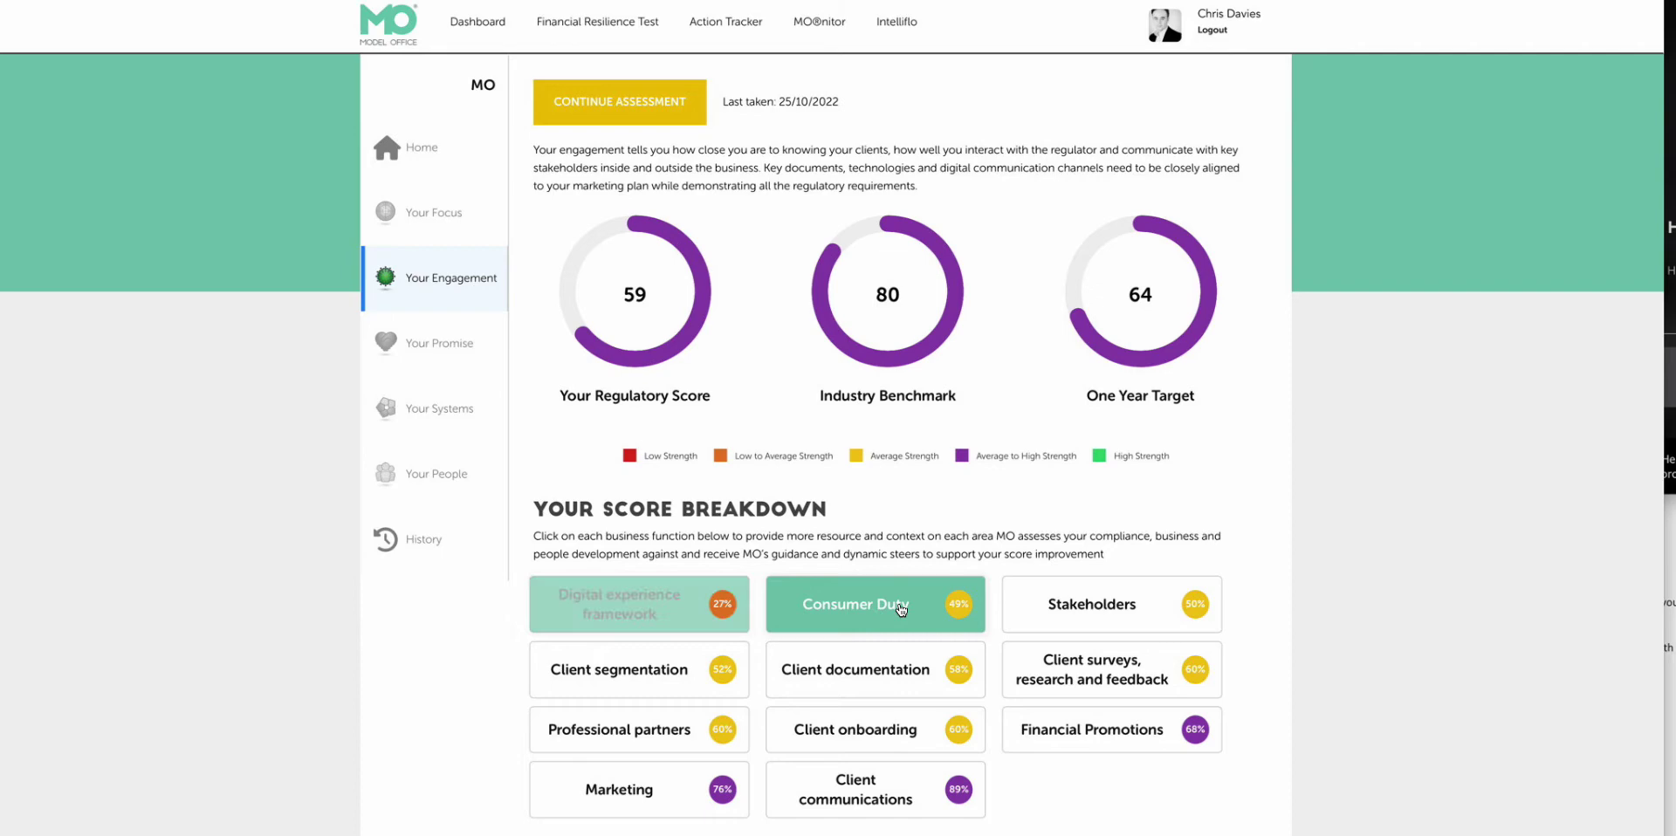
{"action": "scroll", "coordinate": [899, 607], "scroll_direction": "down", "scroll_amount": 2}
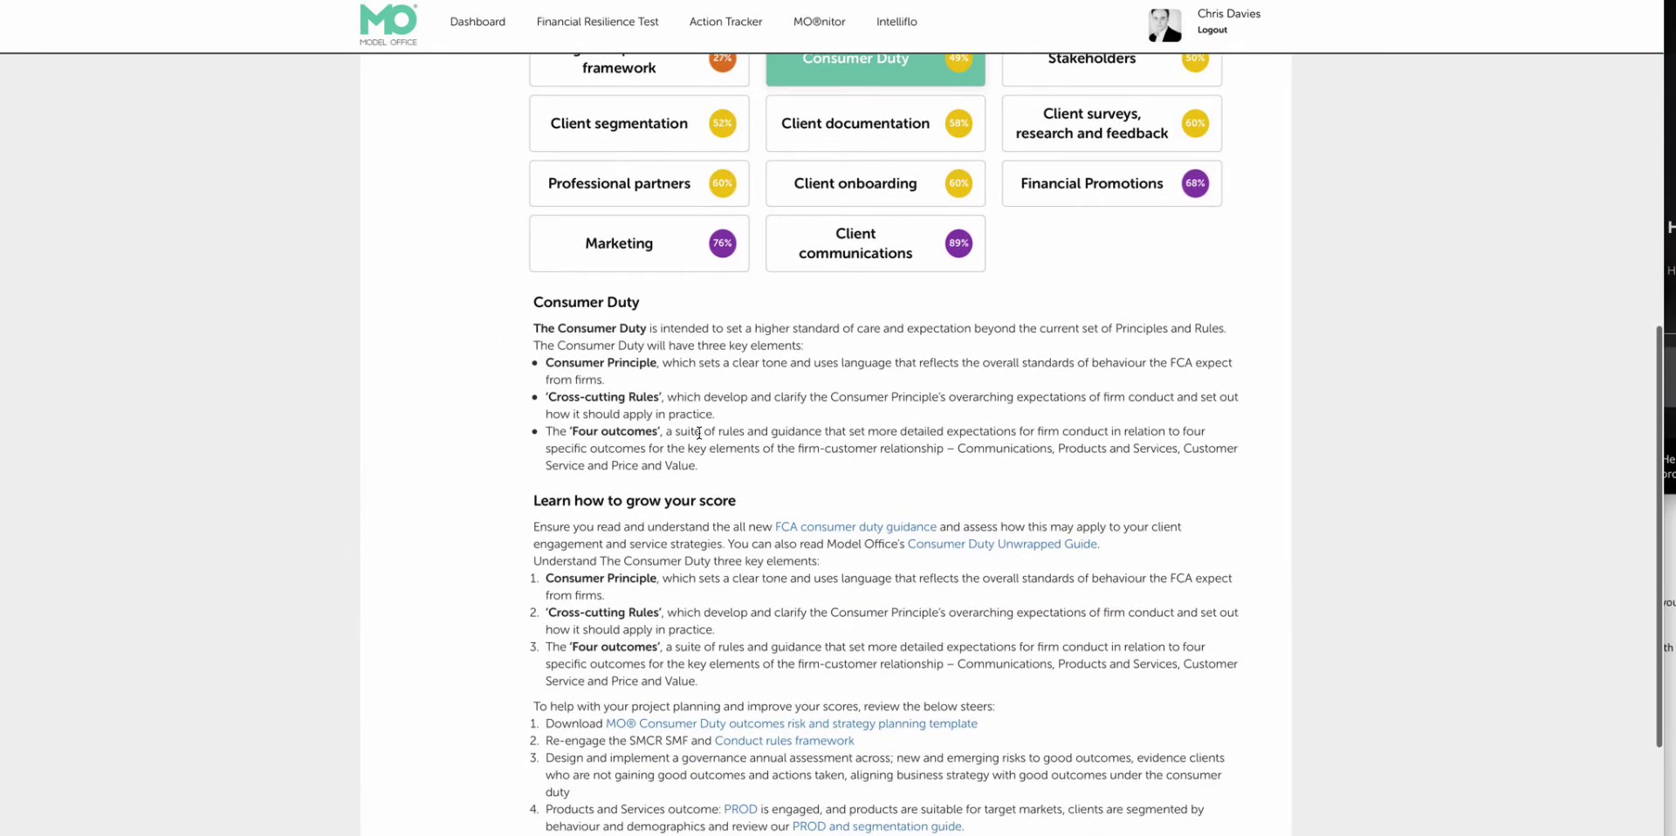
{"action": "scroll", "coordinate": [899, 603], "scroll_direction": "down", "scroll_amount": 1}
{"action": "scroll", "coordinate": [699, 433], "scroll_direction": "up", "scroll_amount": 3}
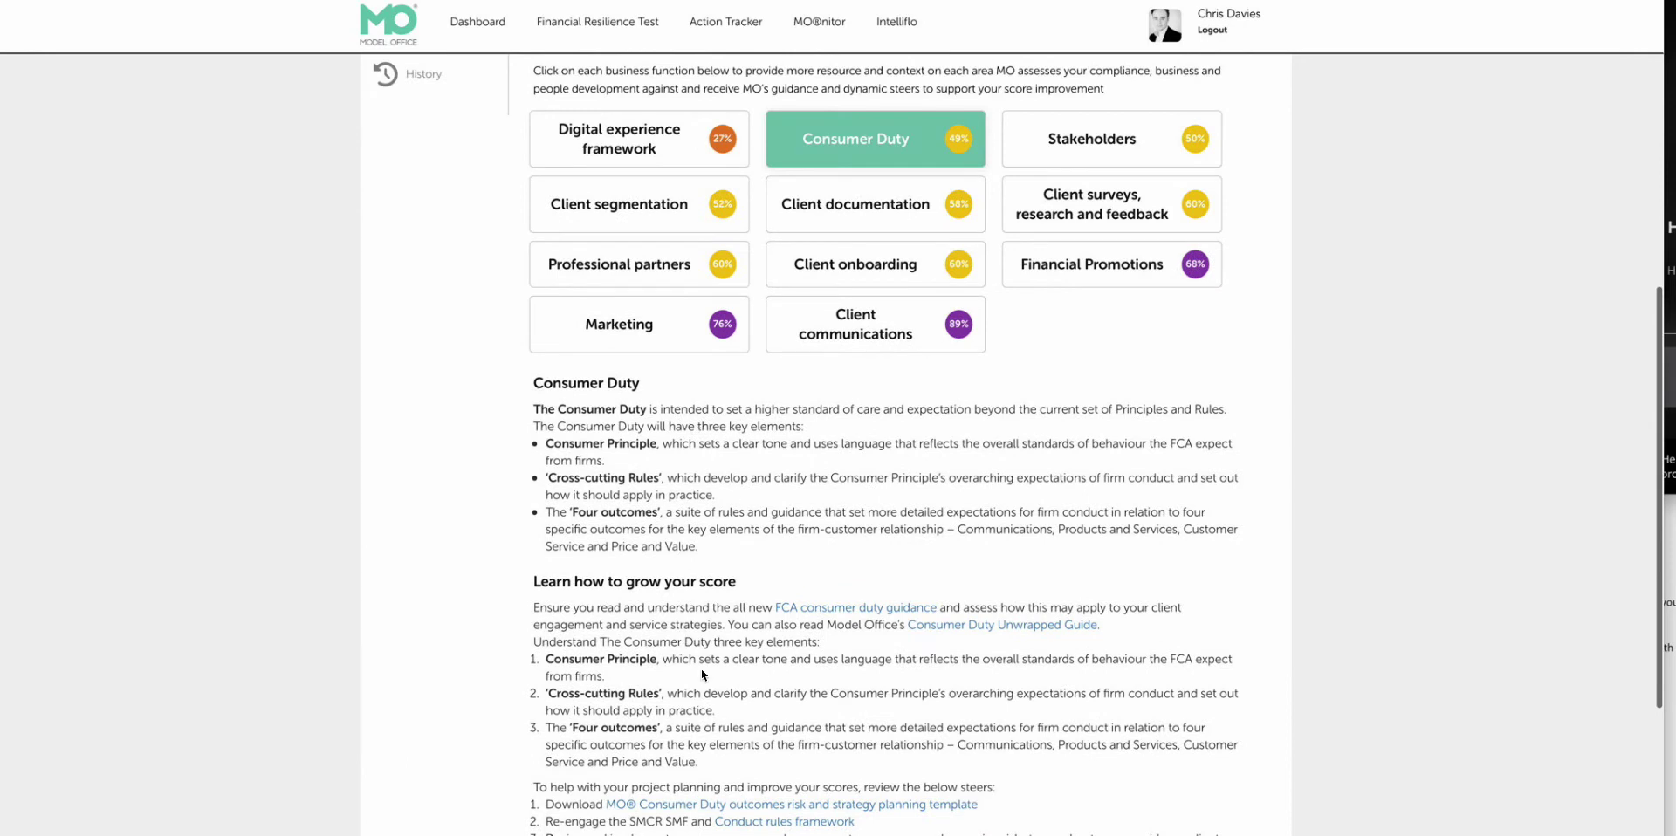
{"action": "scroll", "coordinate": [820, 717], "scroll_direction": "down", "scroll_amount": 2}
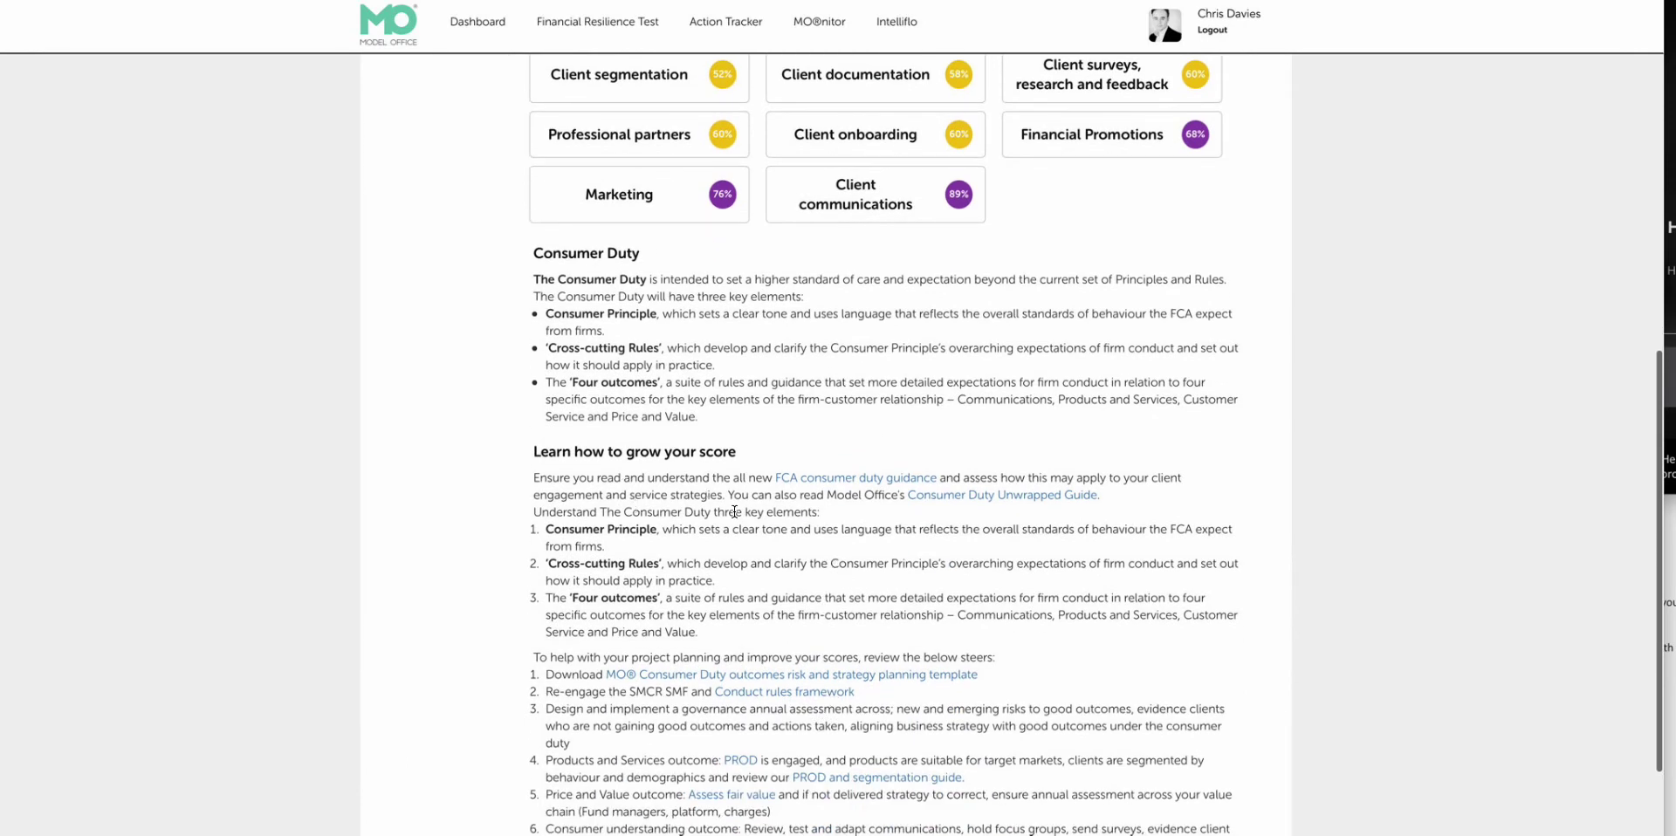
{"action": "scroll", "coordinate": [734, 512], "scroll_direction": "up", "scroll_amount": 1}
{"action": "scroll", "coordinate": [735, 511], "scroll_direction": "up", "scroll_amount": 1}
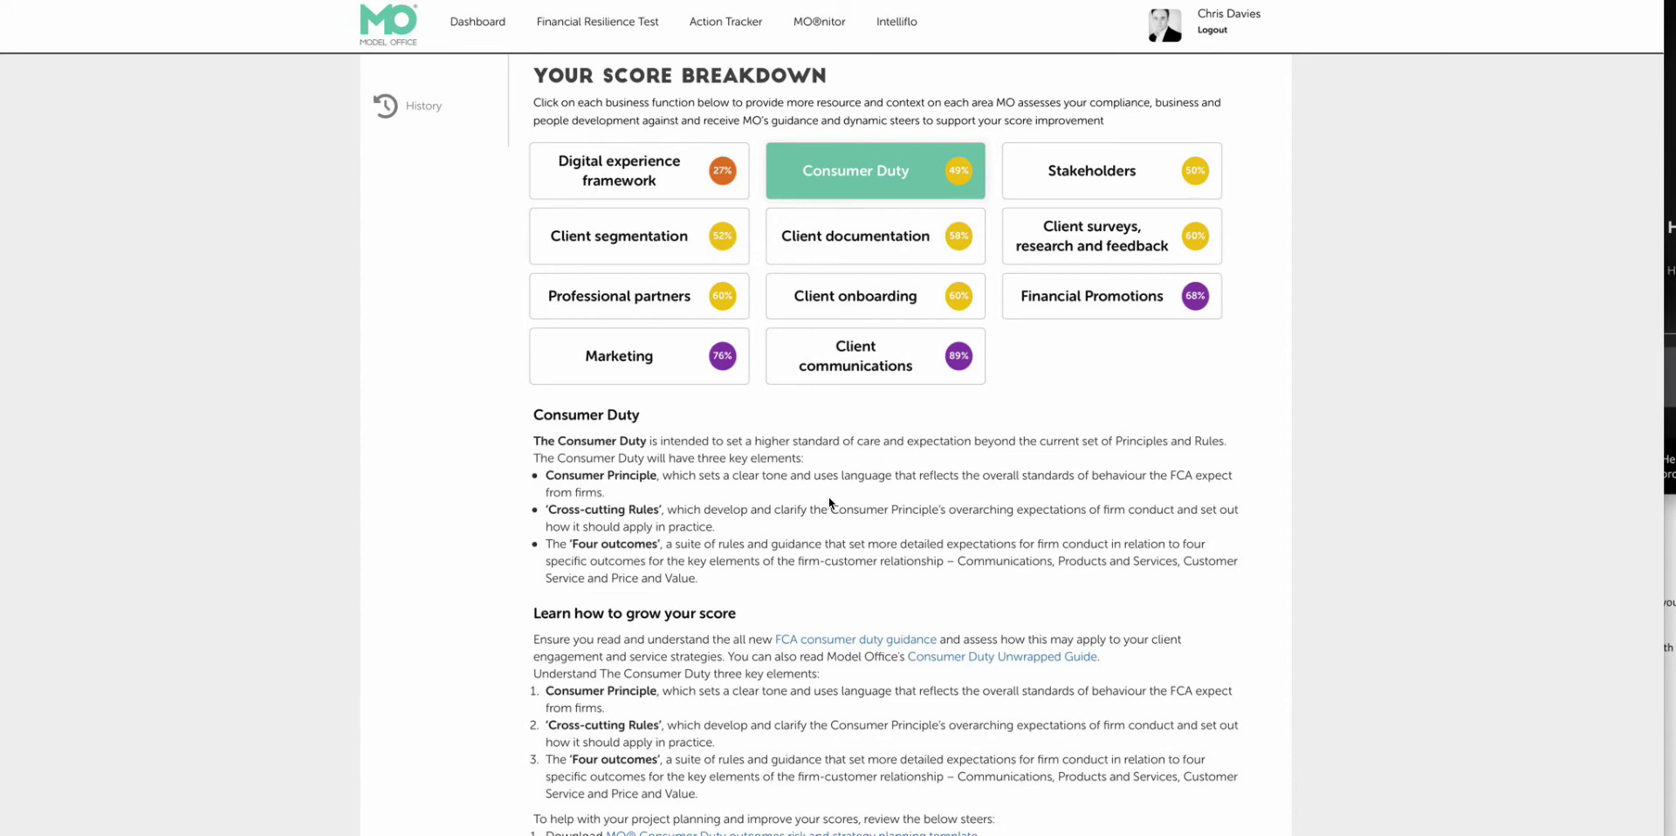
{"action": "scroll", "coordinate": [824, 499], "scroll_direction": "down", "scroll_amount": 2}
{"action": "scroll", "coordinate": [829, 496], "scroll_direction": "down", "scroll_amount": 2}
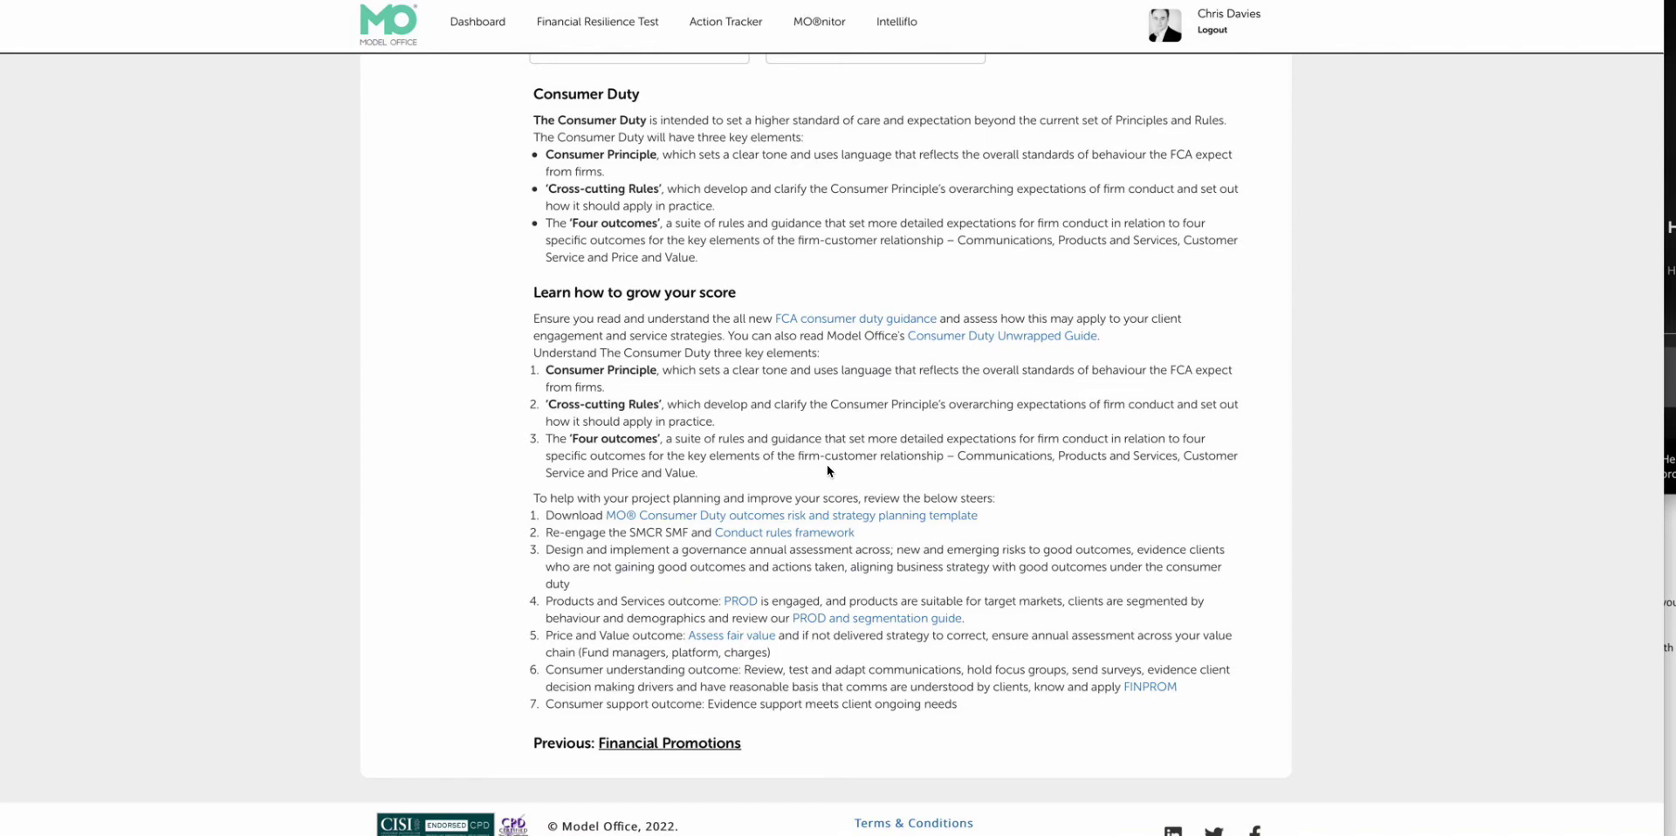
Step: Consult the FCA Consumer Duty guidance and the Consumer Duty outcomes planning template
{"action": "left_click", "coordinate": [867, 318]}
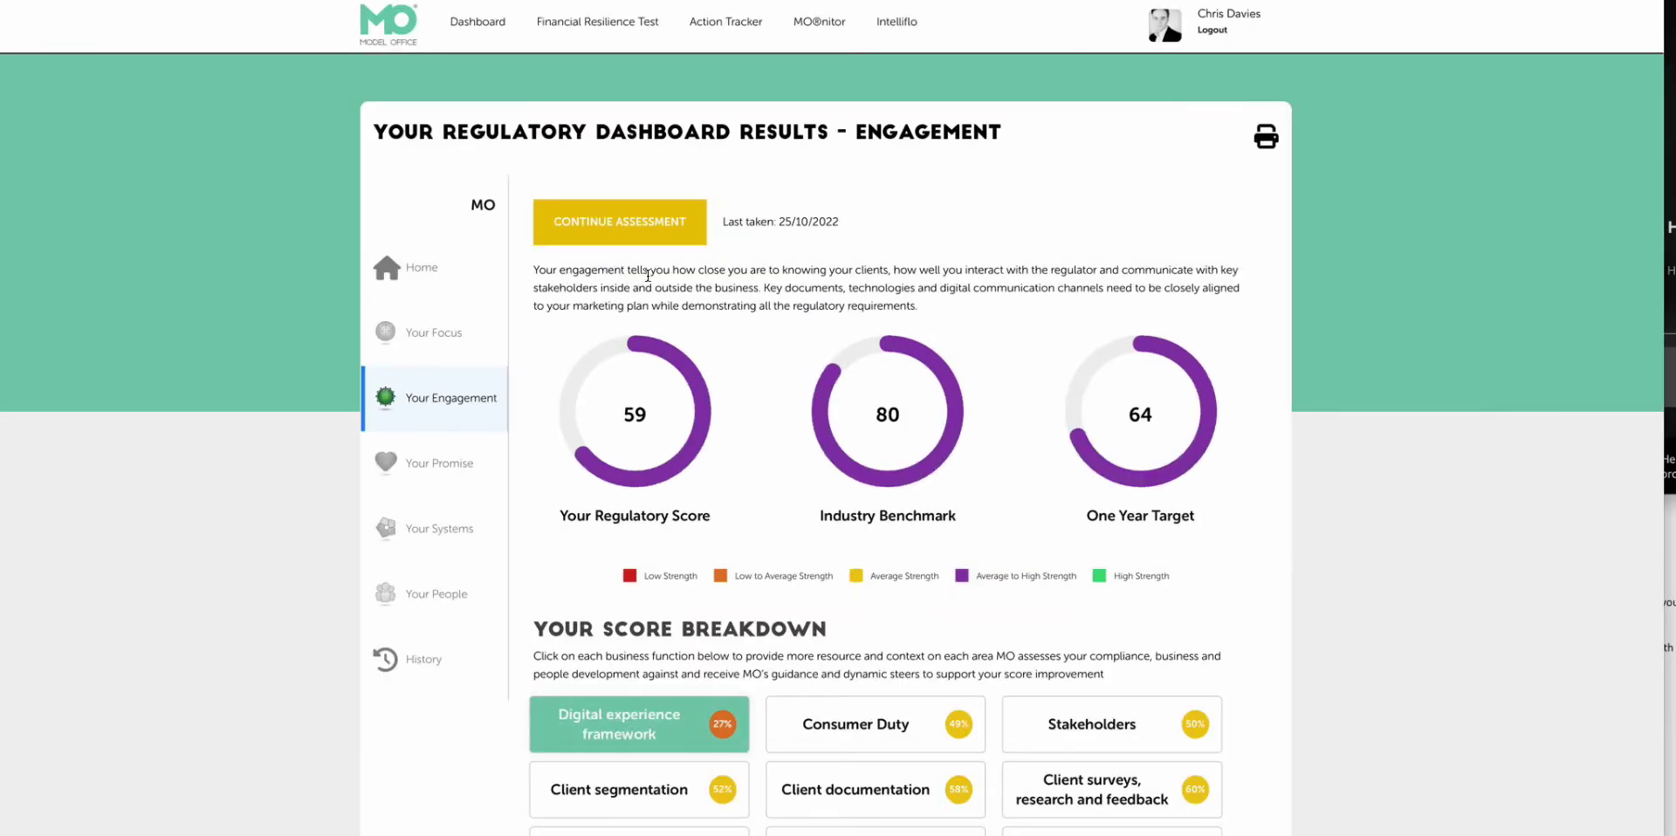
{"action": "left_click", "coordinate": [838, 750]}
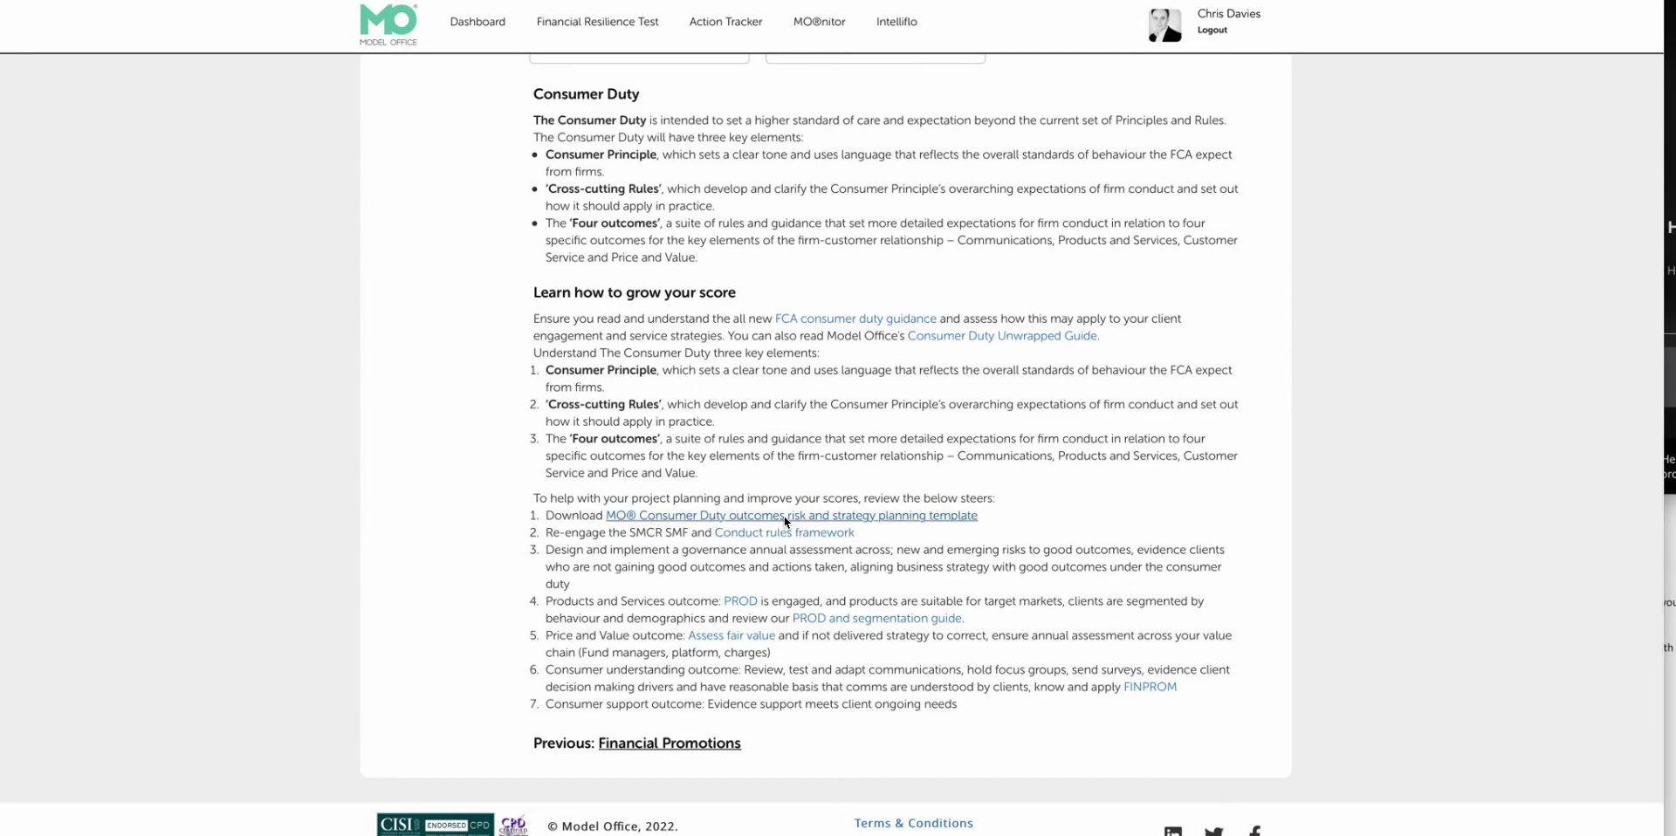
{"action": "left_click", "coordinate": [786, 516]}
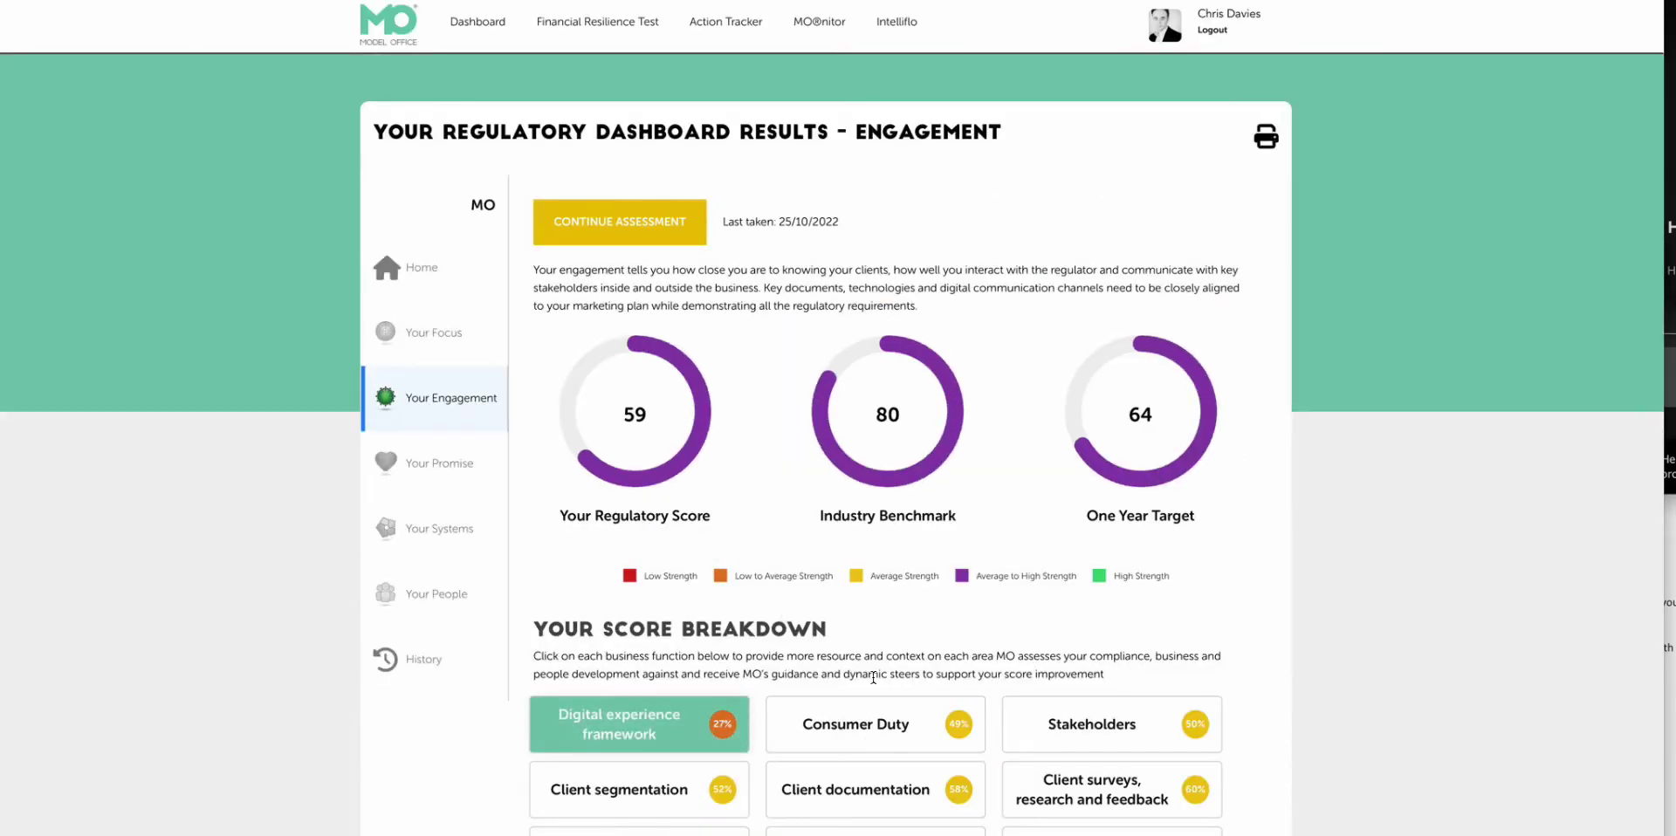
{"action": "scroll", "coordinate": [879, 654], "scroll_direction": "down", "scroll_amount": 1}
{"action": "left_click", "coordinate": [878, 654]}
{"action": "scroll", "coordinate": [940, 615], "scroll_direction": "down", "scroll_amount": 8}
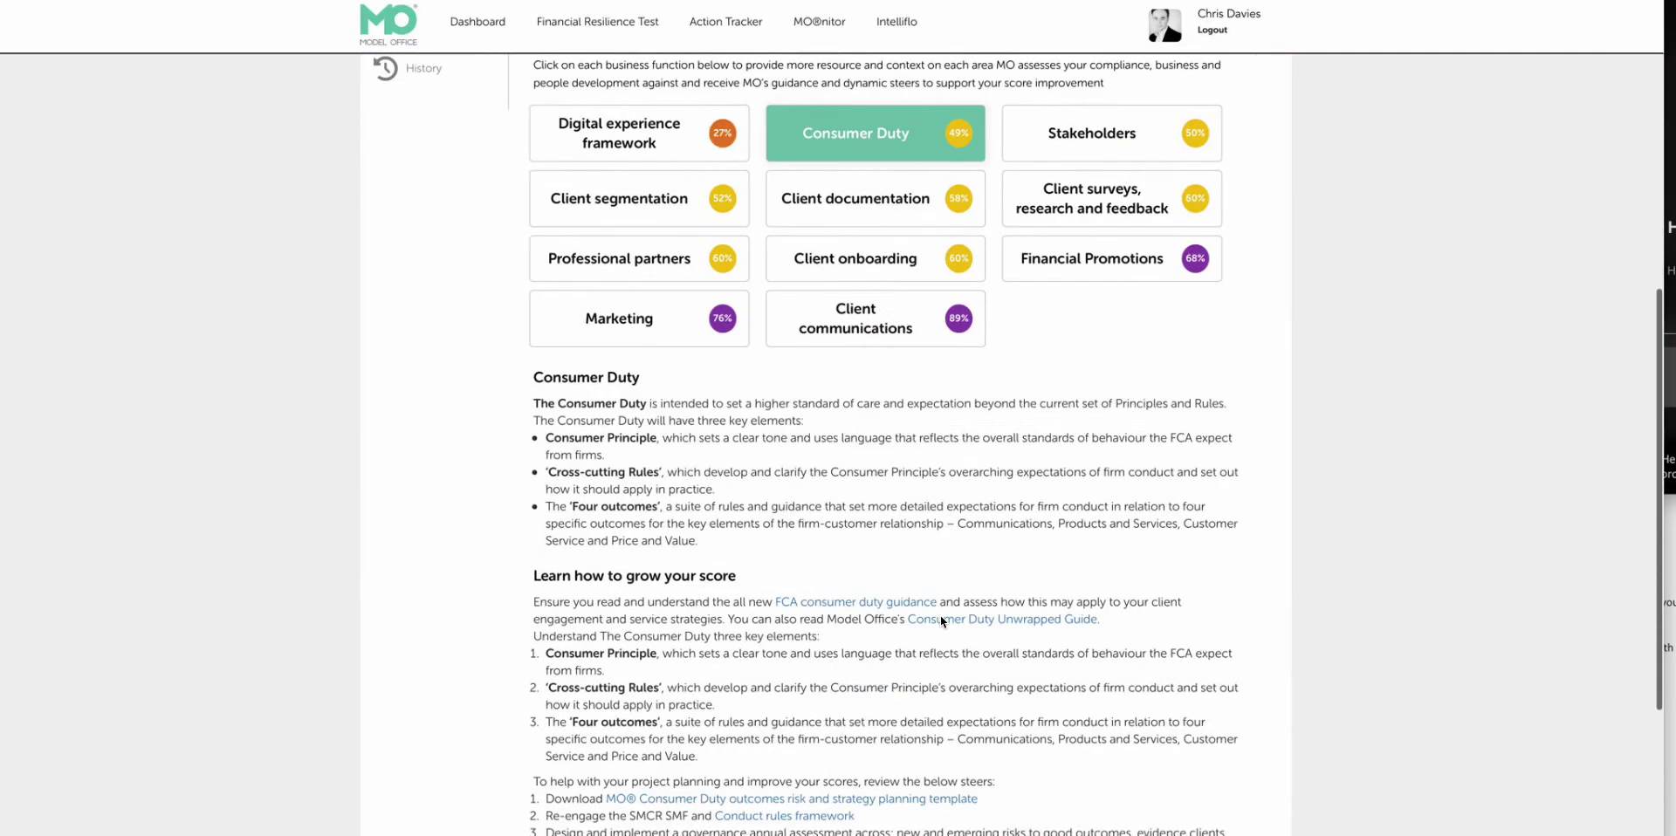
{"action": "scroll", "coordinate": [939, 616], "scroll_direction": "down", "scroll_amount": 1}
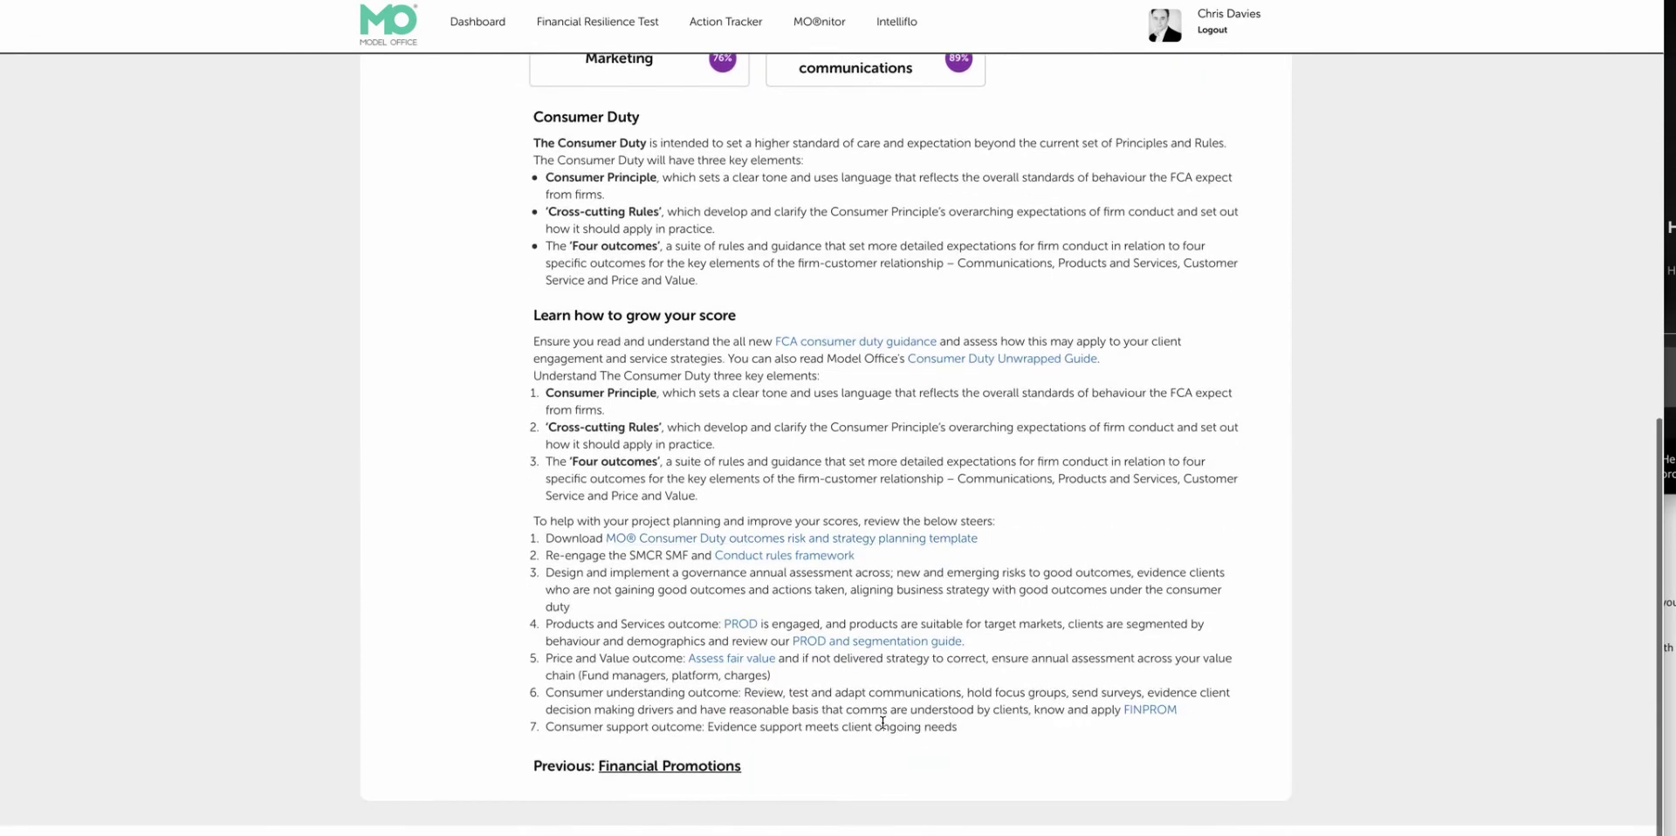
Step: Consult the Assess fair value guidance, then redisplay the Consumer Duty breakdown
{"action": "left_click", "coordinate": [740, 660]}
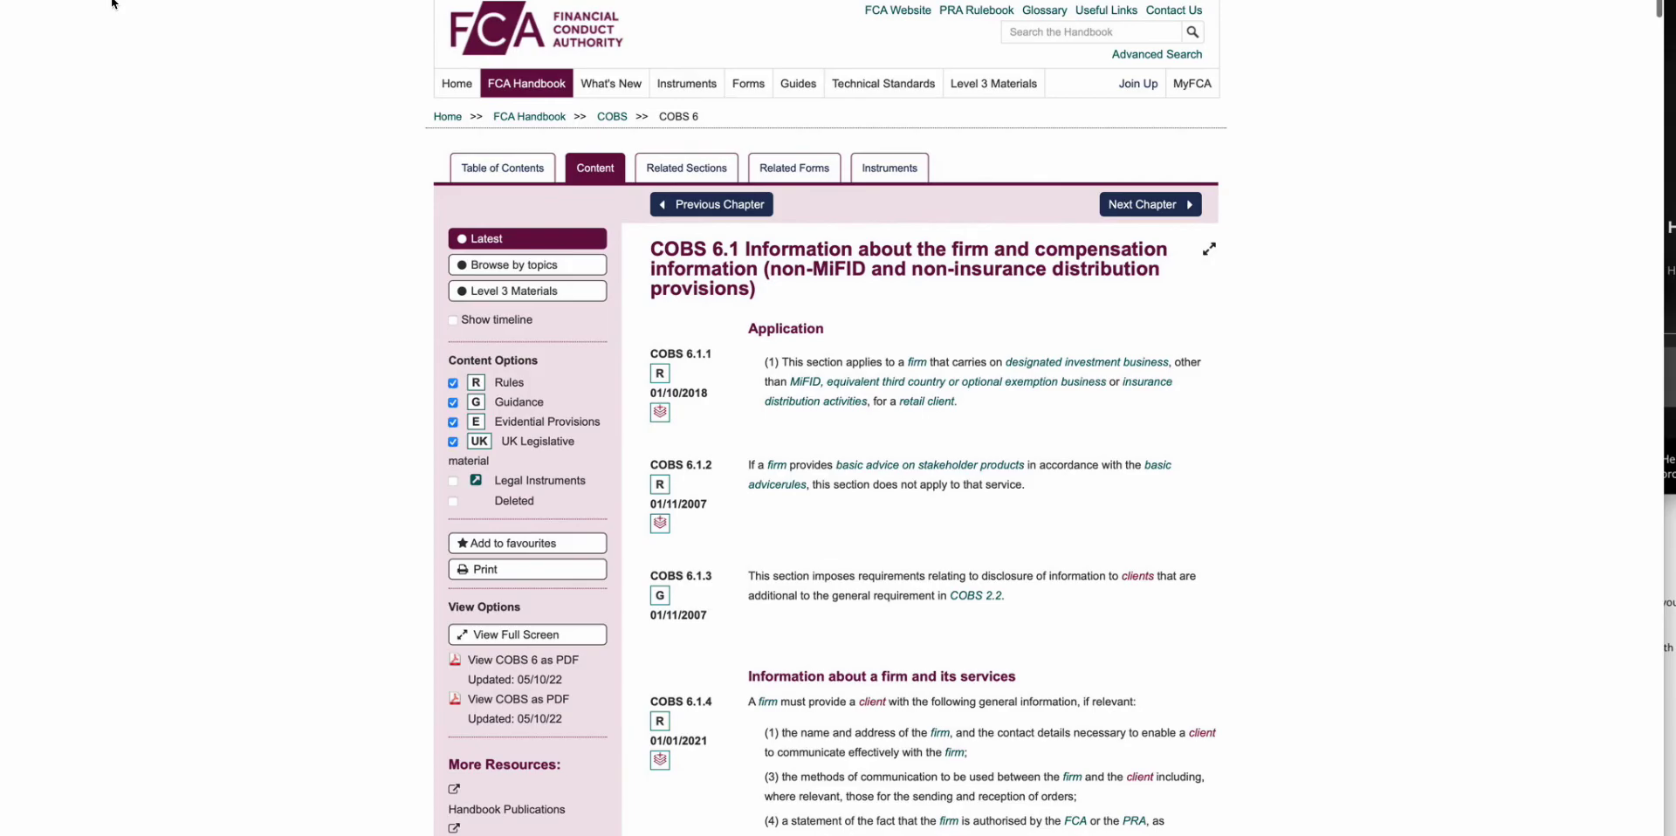
{"action": "key", "text": "alt+Left"}
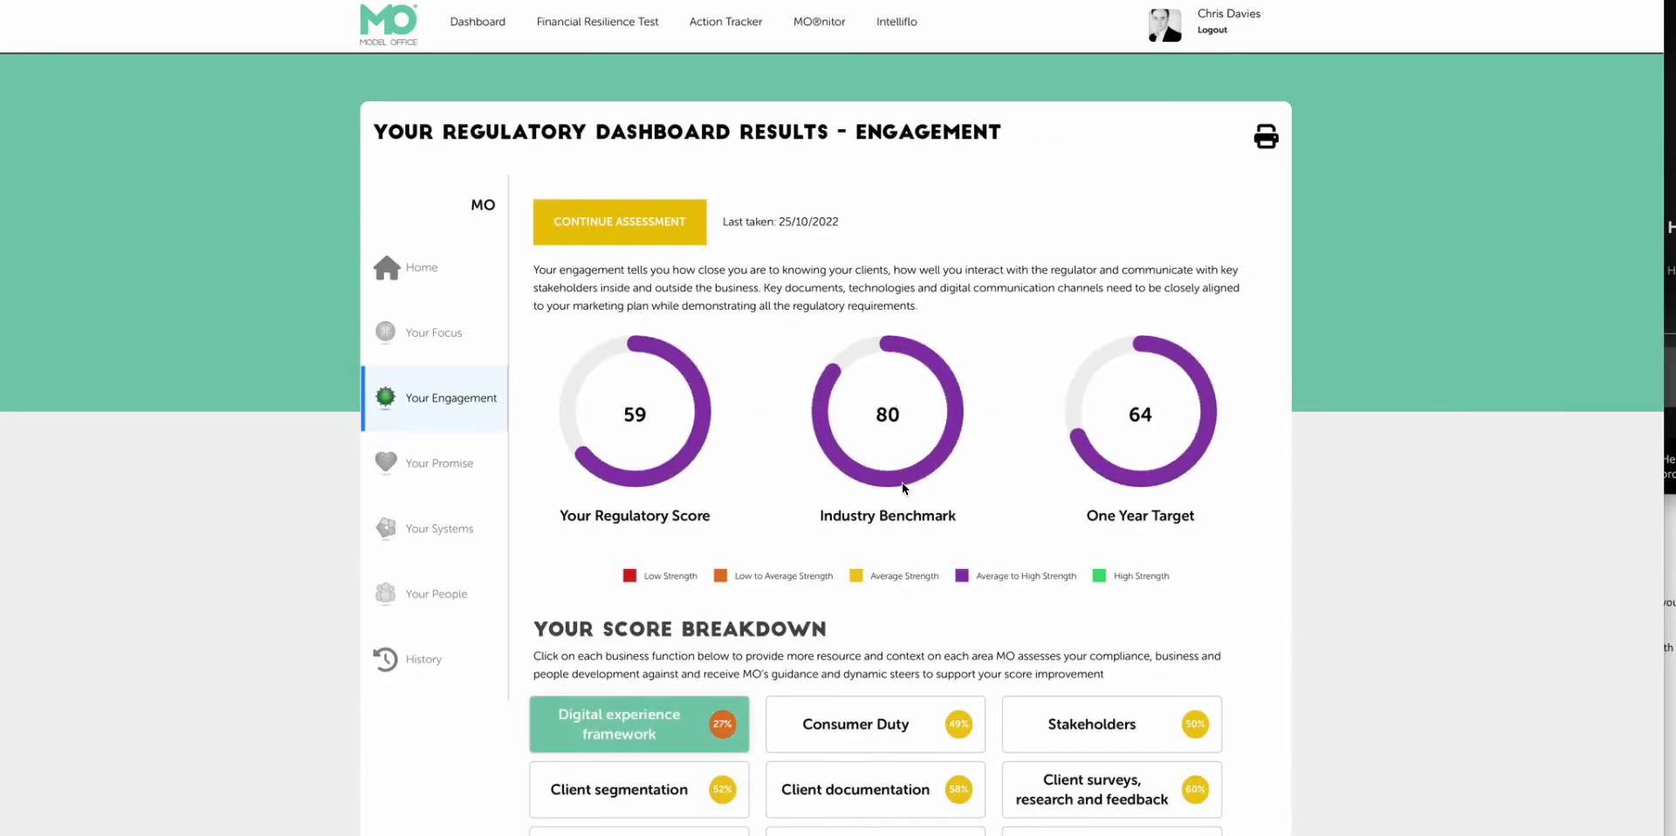
{"action": "scroll", "coordinate": [904, 482], "scroll_direction": "down", "scroll_amount": 3}
{"action": "left_click", "coordinate": [907, 490]}
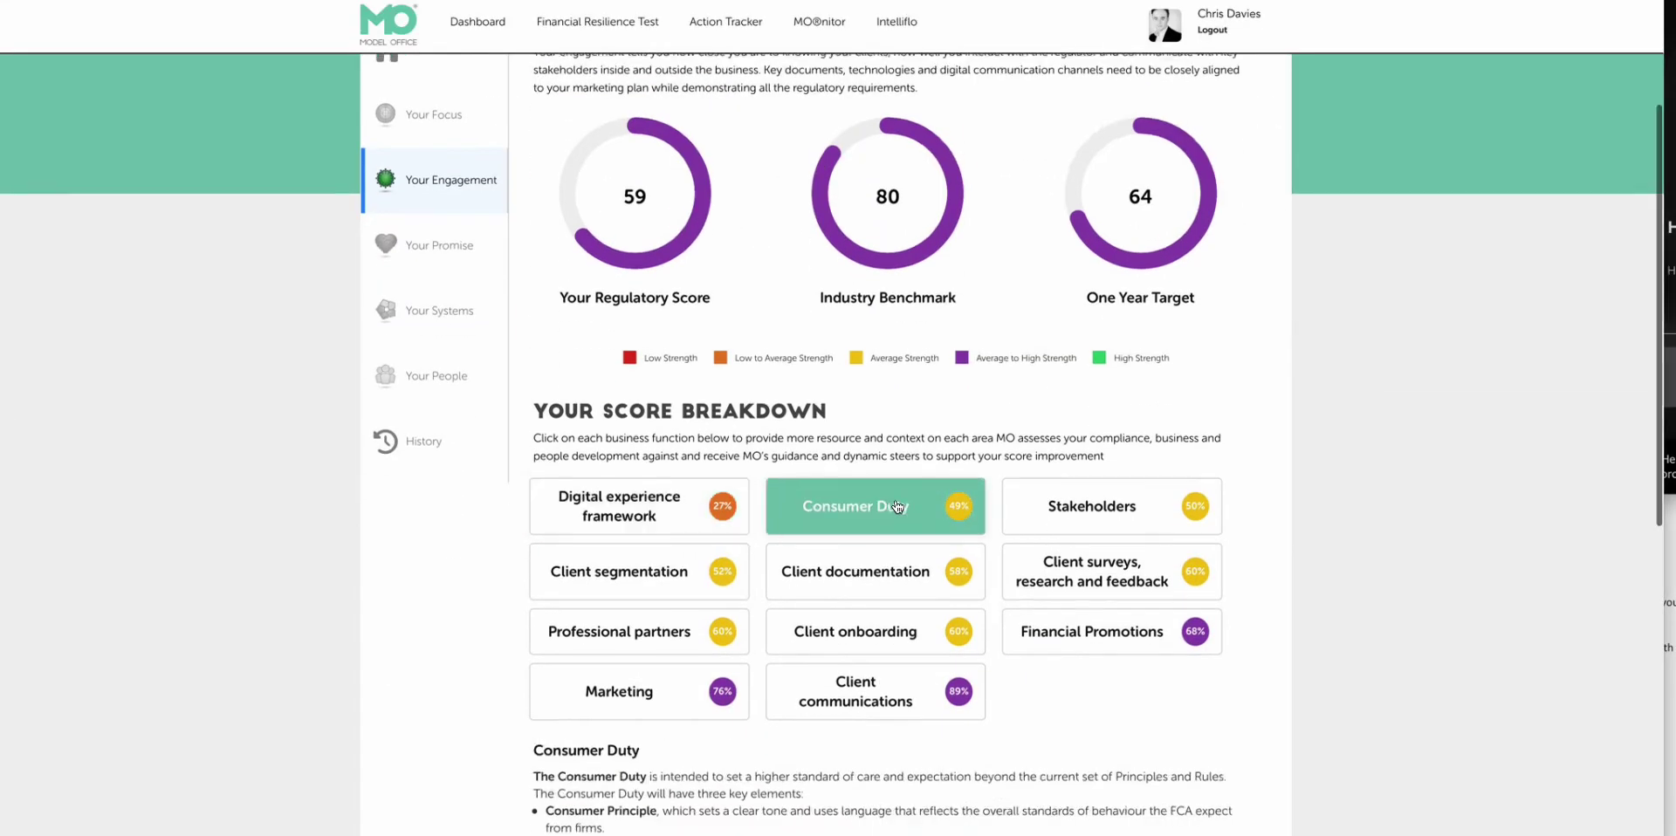
{"action": "scroll", "coordinate": [899, 496], "scroll_direction": "up", "scroll_amount": 3}
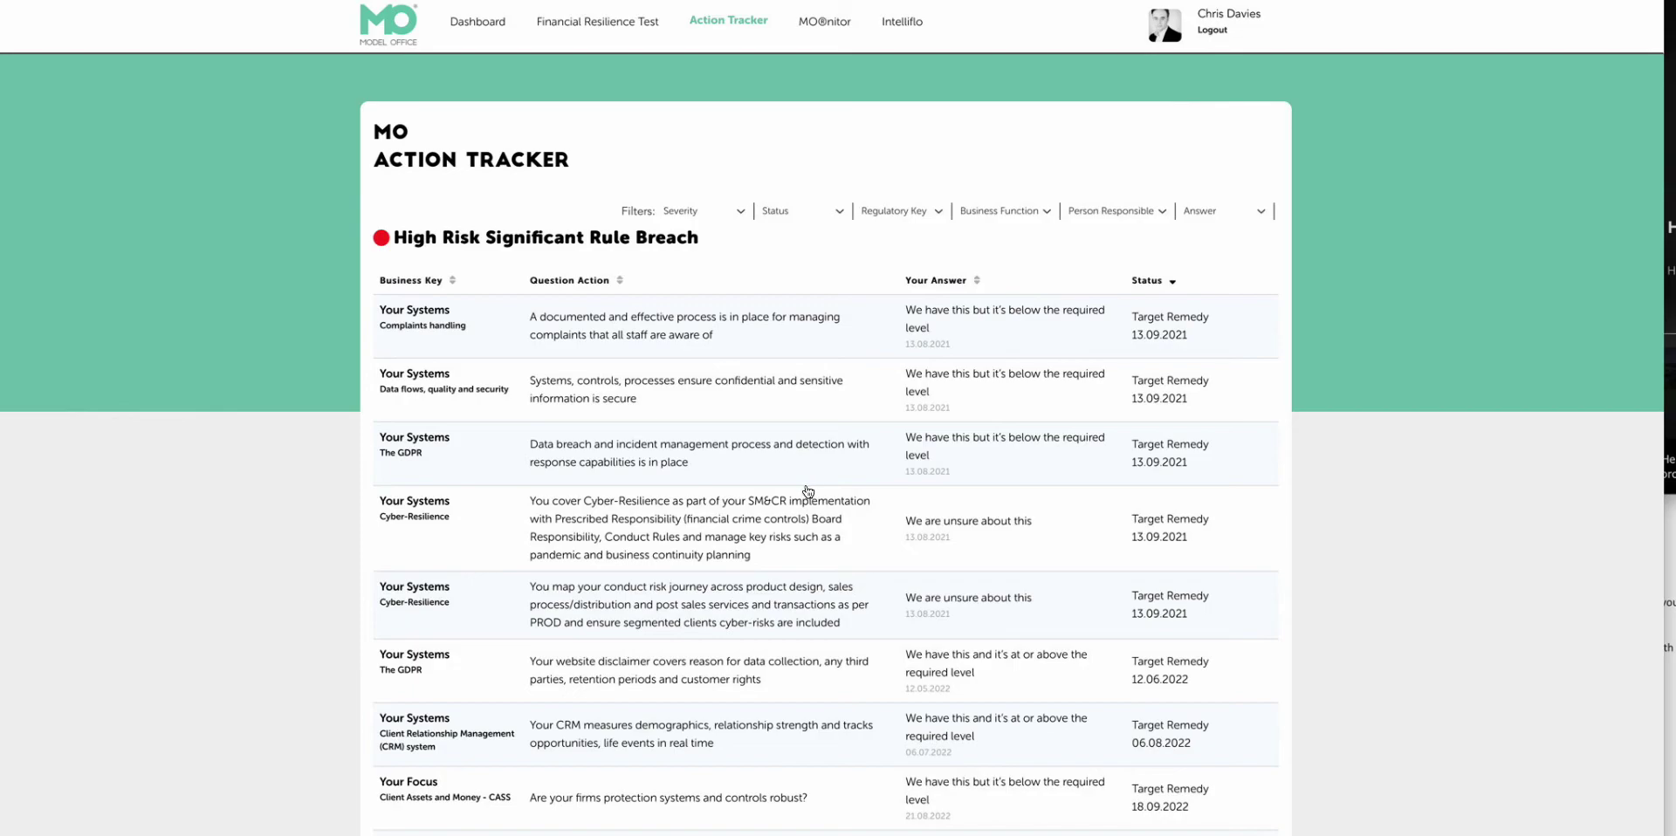
Step: Scroll the High Risk Significant Rule Breach actions, remedy dates 13.09.2021 to 18.09.2022
{"action": "scroll", "coordinate": [808, 491], "scroll_direction": "down", "scroll_amount": 20}
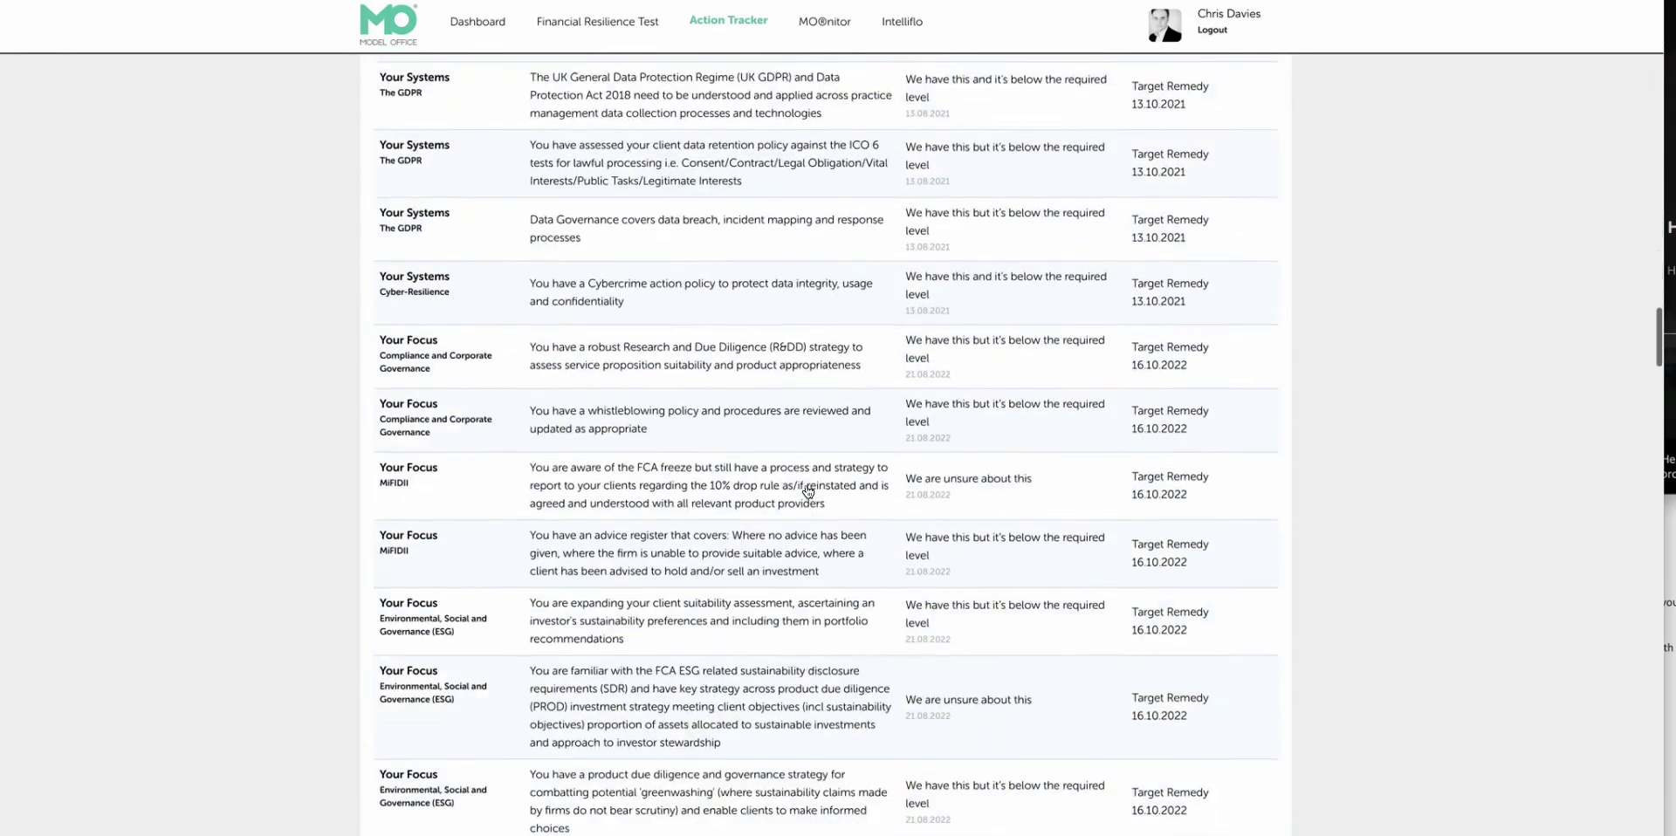
{"action": "scroll", "coordinate": [809, 491], "scroll_direction": "down", "scroll_amount": 20}
{"action": "scroll", "coordinate": [808, 491], "scroll_direction": "up", "scroll_amount": 18}
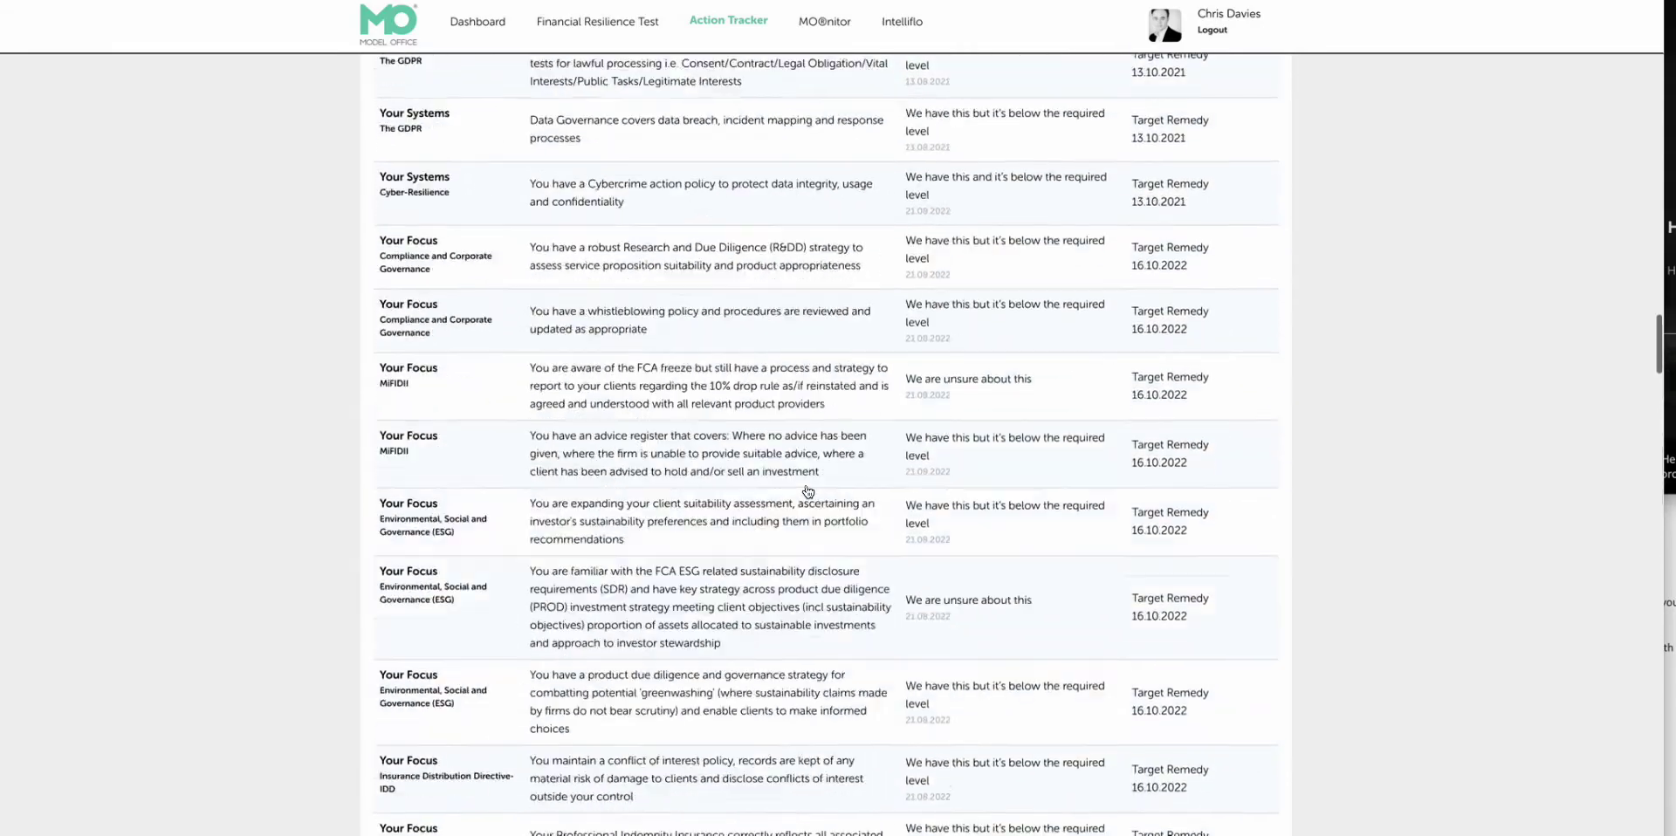
{"action": "scroll", "coordinate": [808, 492], "scroll_direction": "down", "scroll_amount": 10}
{"action": "scroll", "coordinate": [808, 492], "scroll_direction": "up", "scroll_amount": 20}
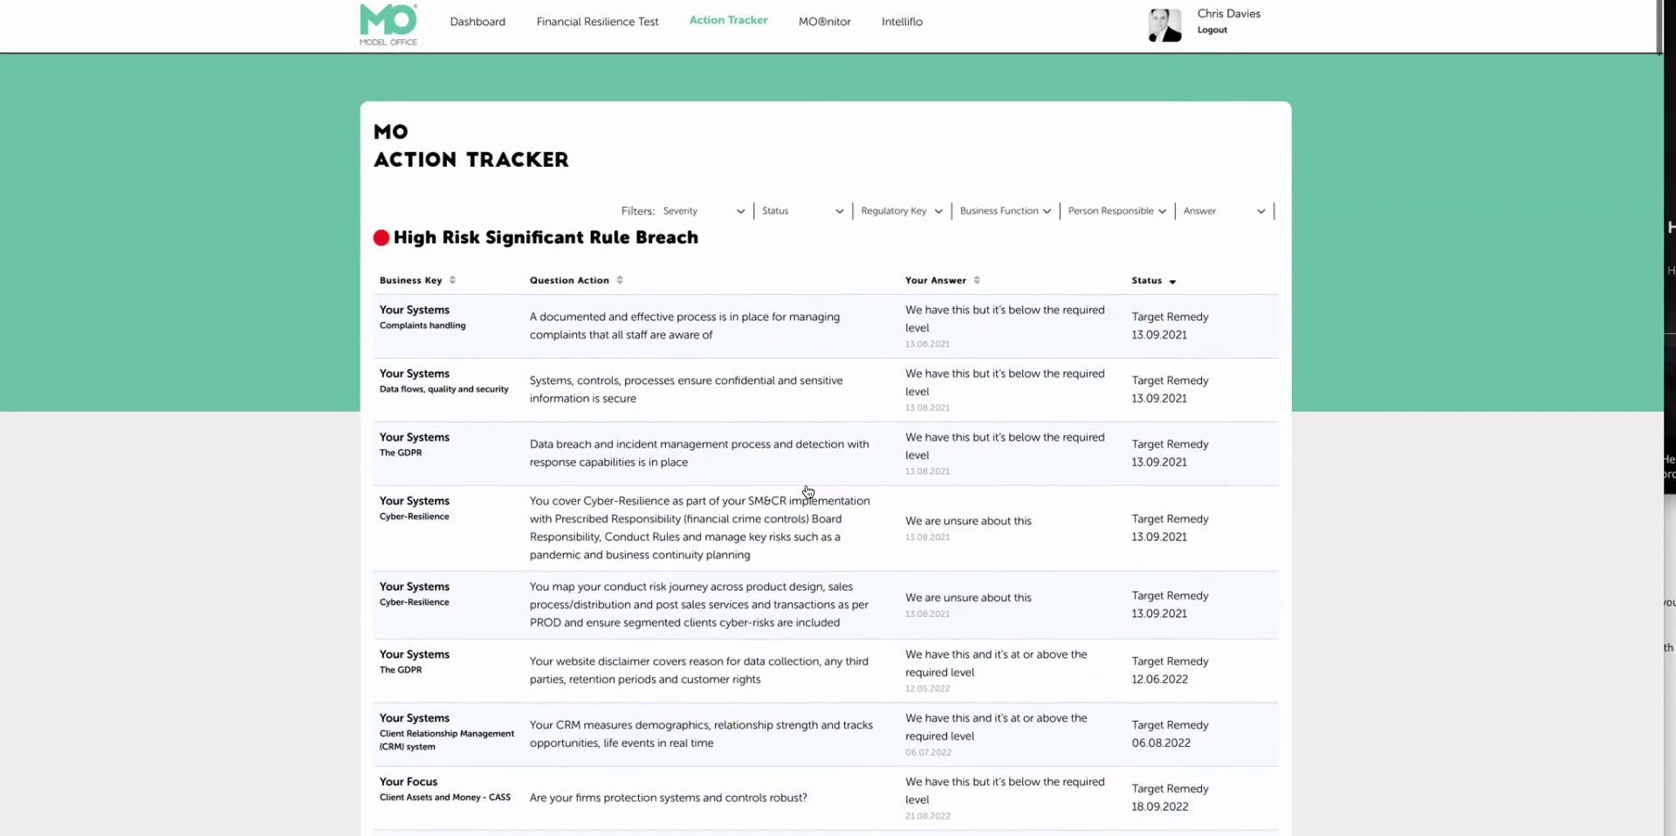
Step: Filter actions to Your Engagement and the Consumer Duty business function, leaving four High and seven Medium Risk
{"action": "left_click", "coordinate": [905, 214]}
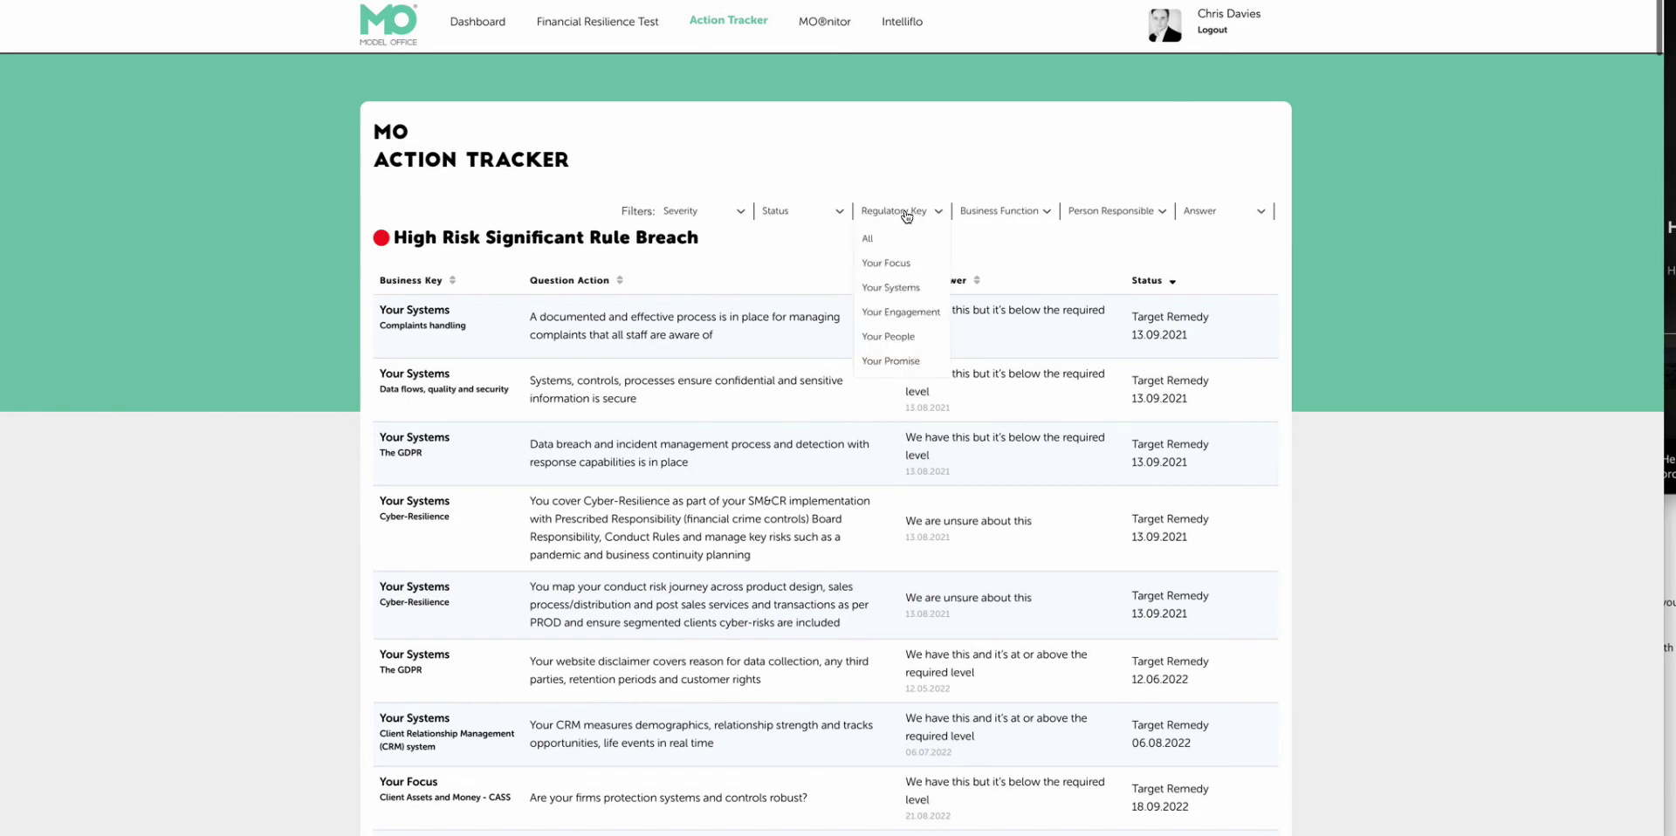
{"action": "left_click", "coordinate": [907, 312]}
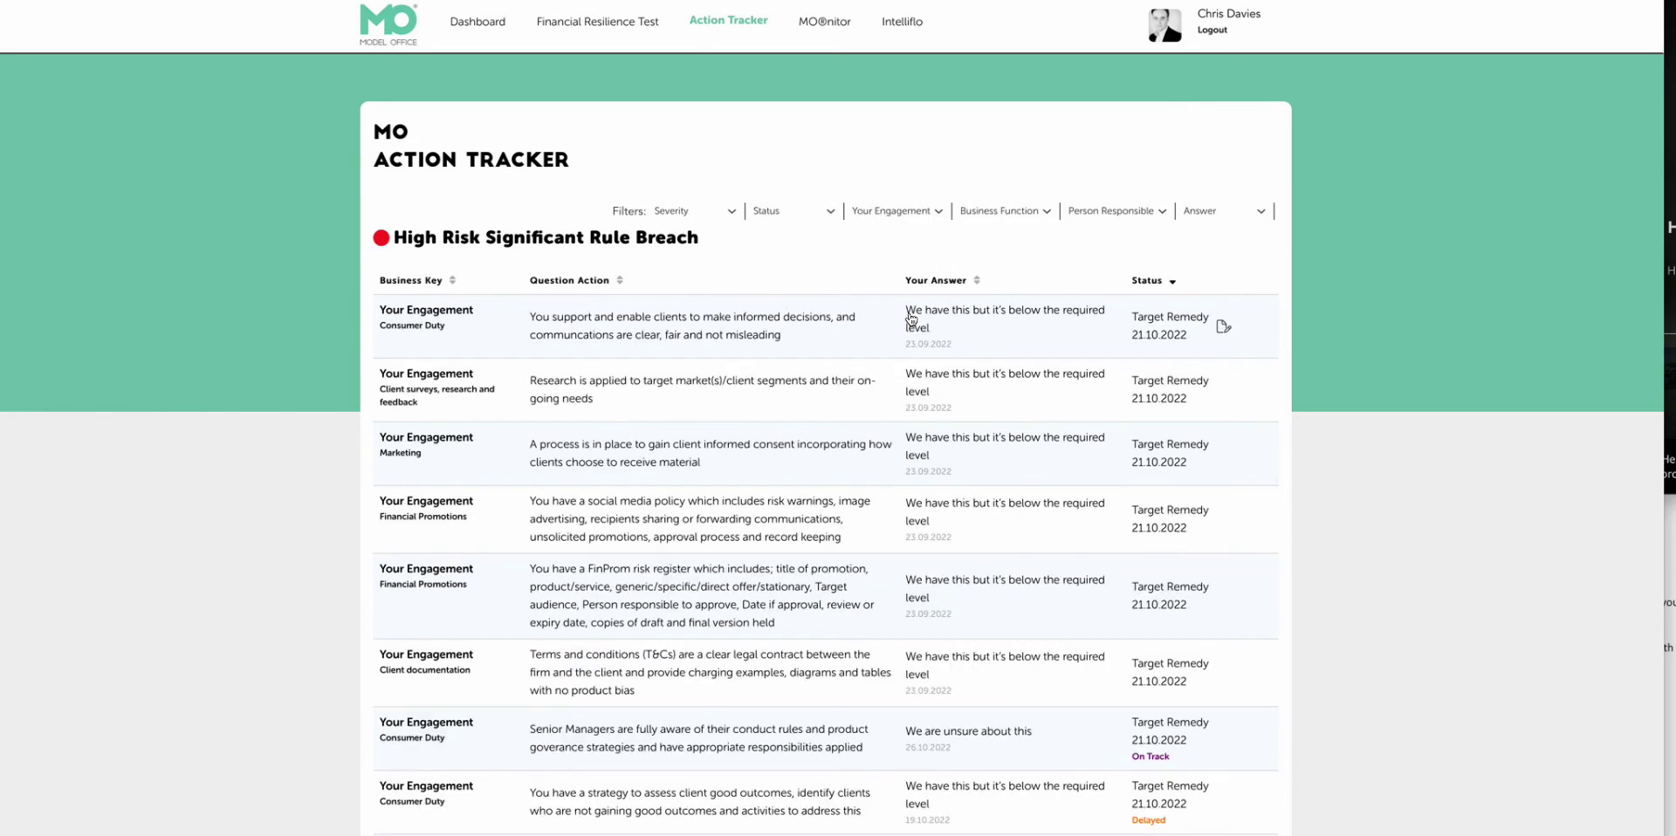
{"action": "left_click", "coordinate": [1002, 216]}
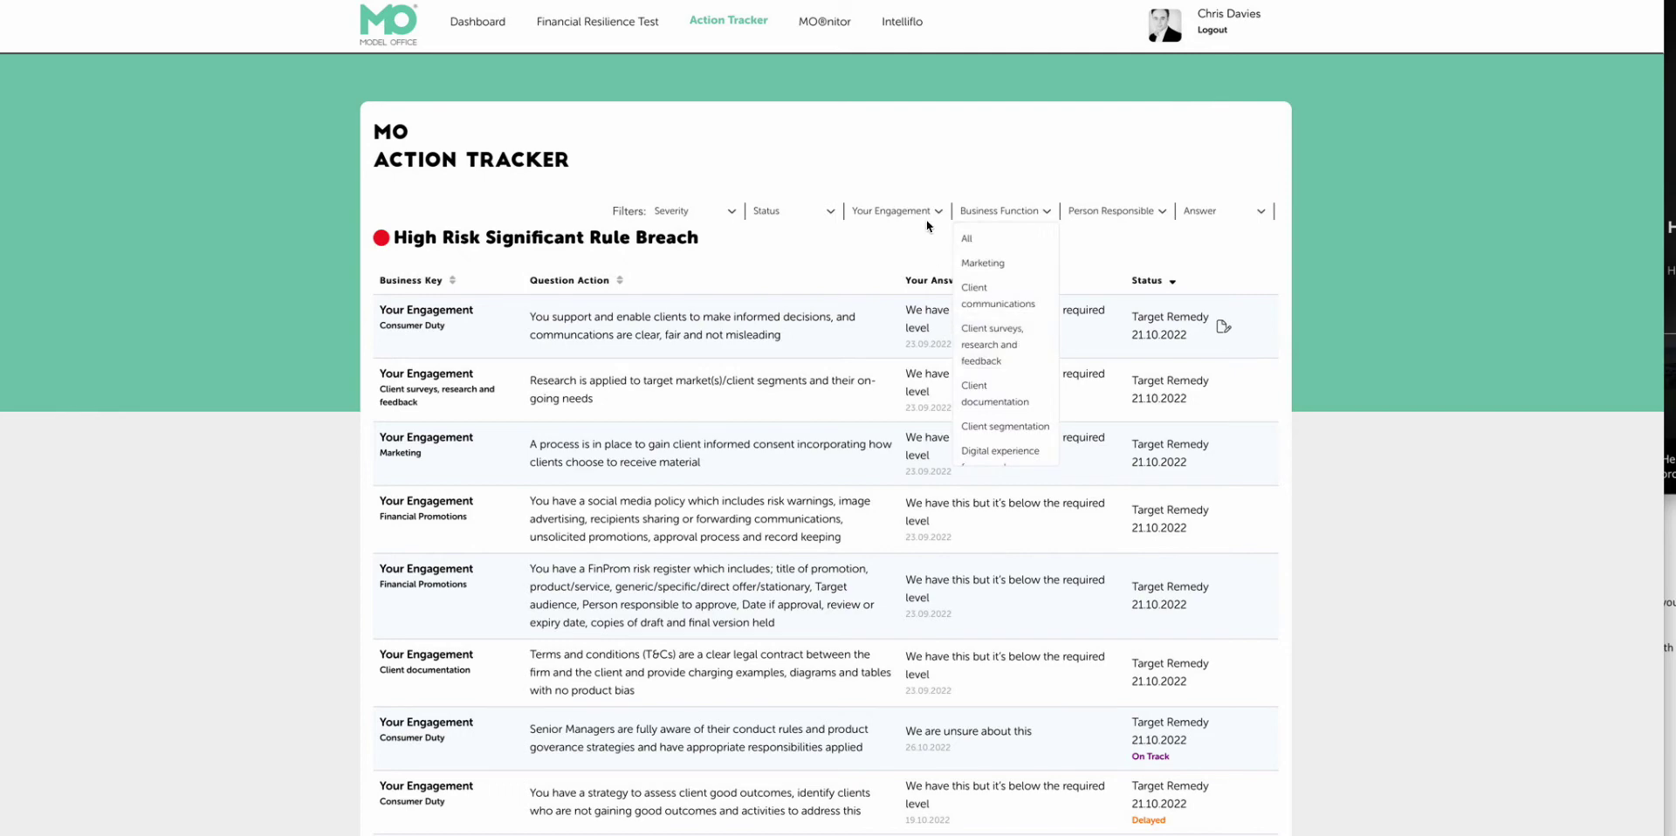
{"action": "scroll", "coordinate": [995, 296], "scroll_direction": "down", "scroll_amount": 3}
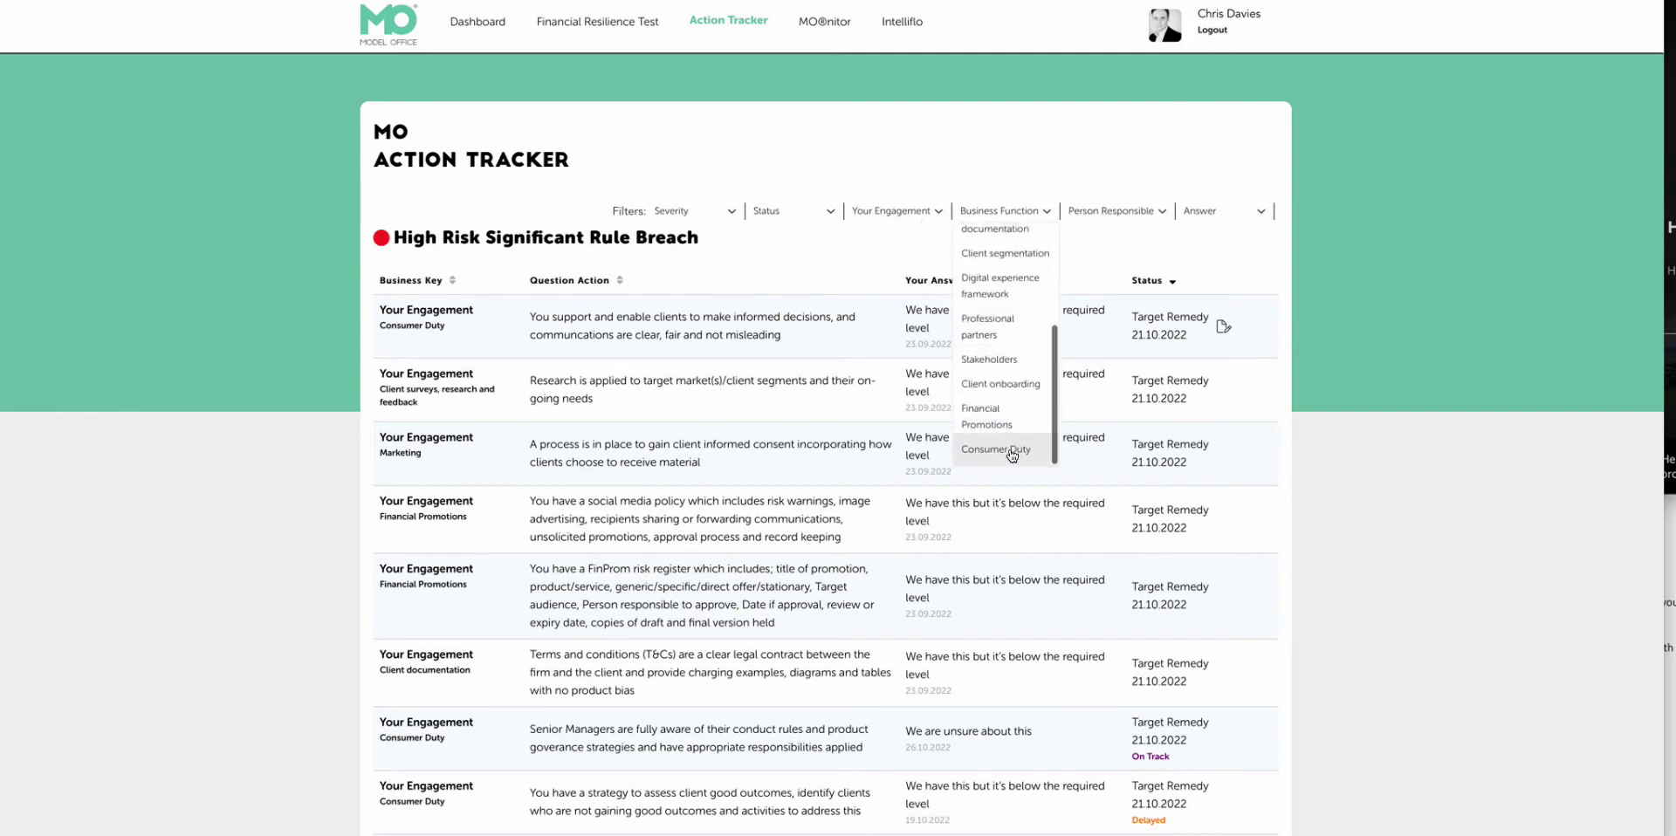
{"action": "left_click", "coordinate": [1011, 451]}
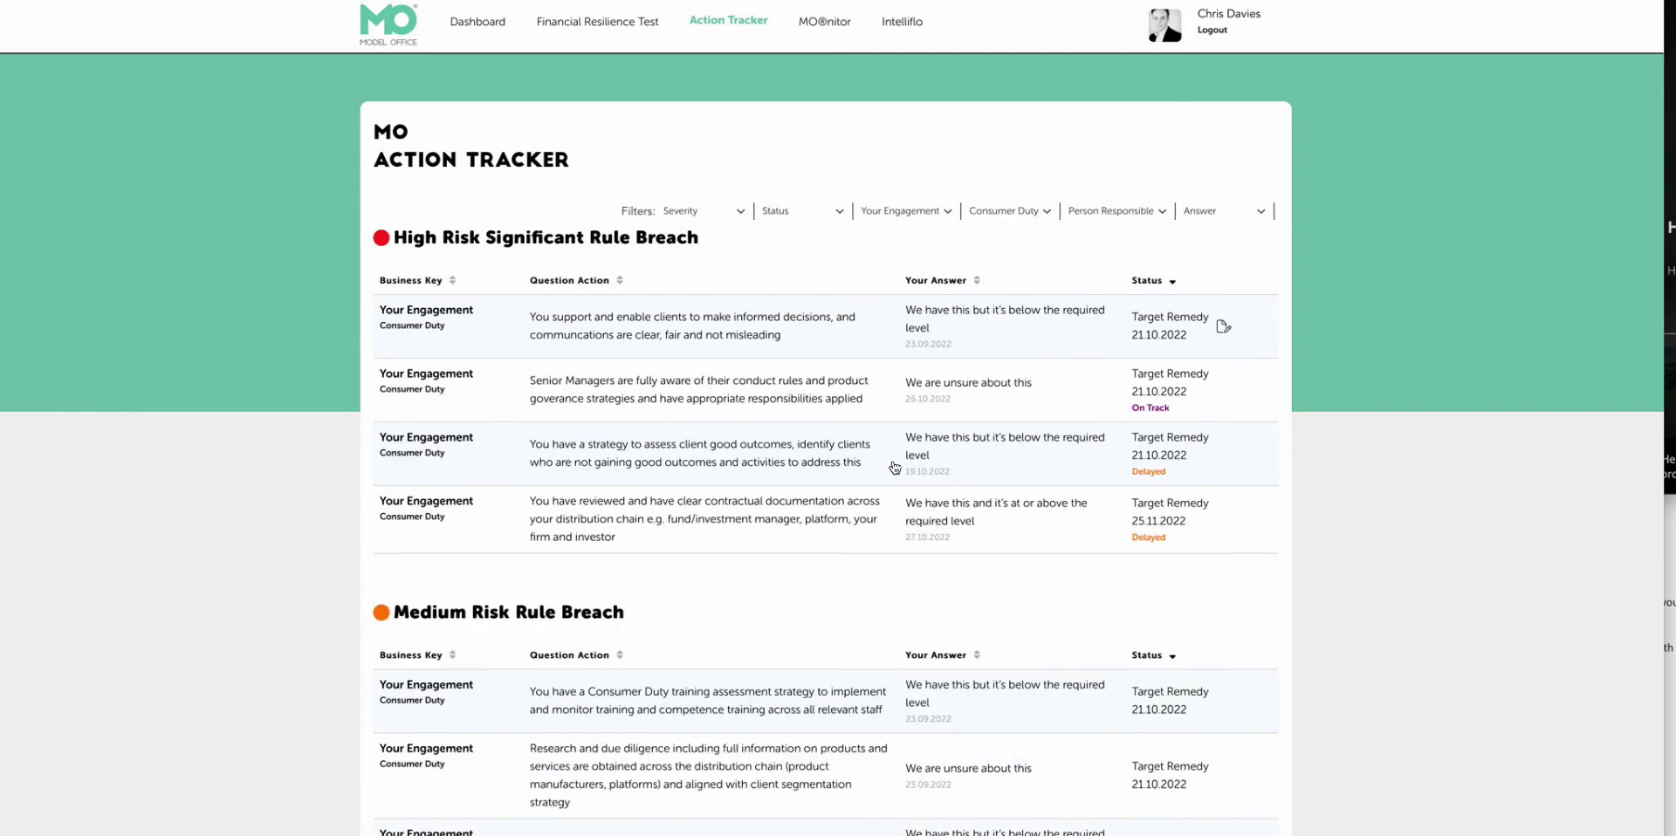
{"action": "scroll", "coordinate": [894, 468], "scroll_direction": "down", "scroll_amount": 5}
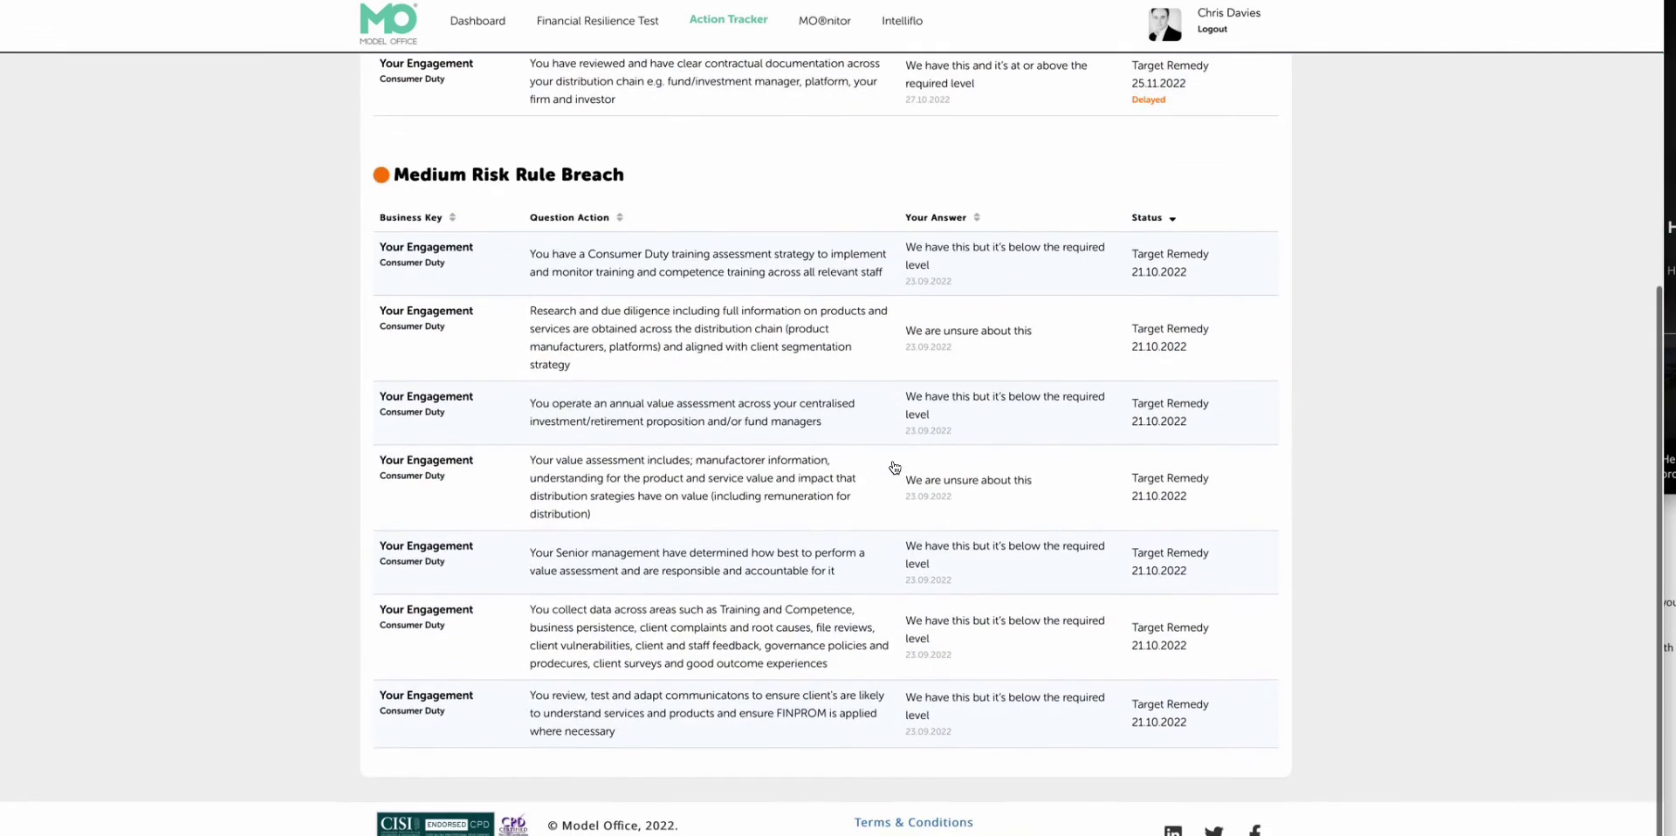
{"action": "scroll", "coordinate": [895, 468], "scroll_direction": "up", "scroll_amount": 5}
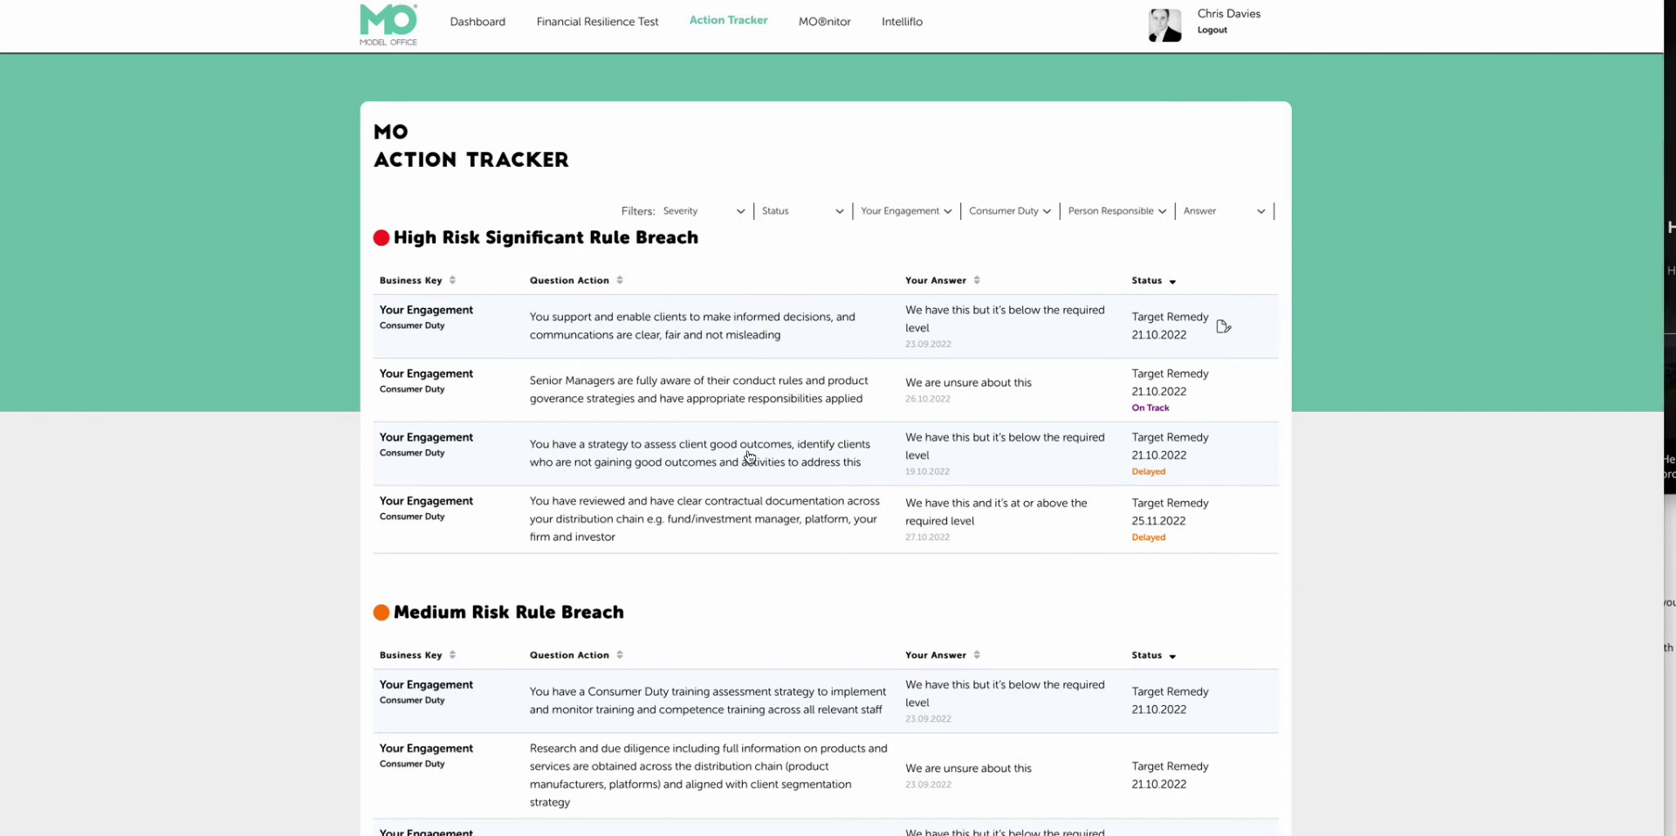
Step: Open the clear, fair and not misleading communications action and start adding a note
{"action": "left_click", "coordinate": [714, 325]}
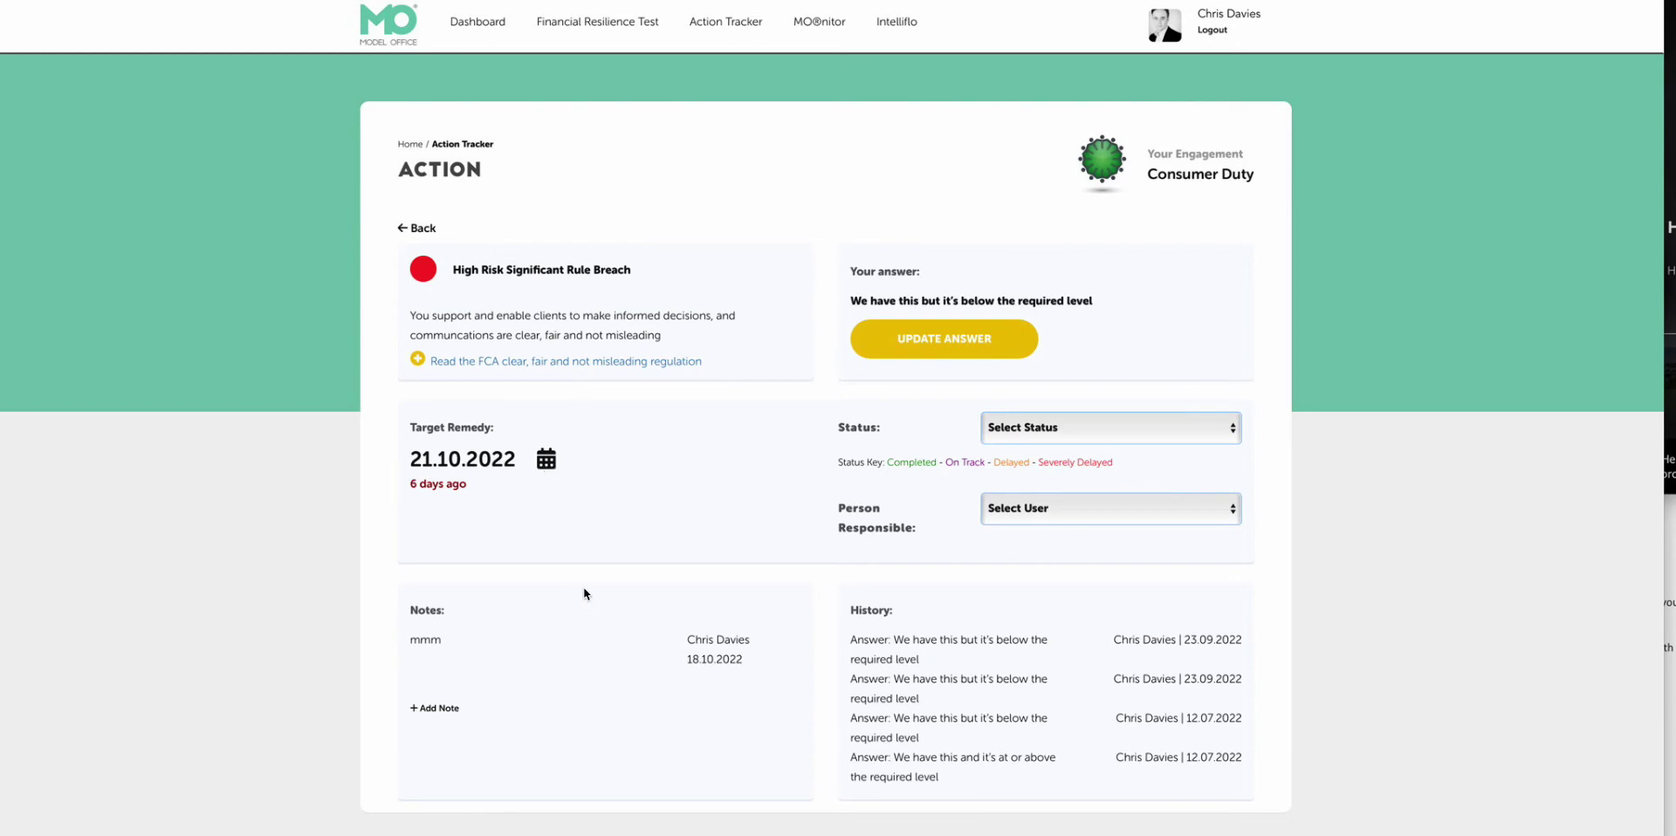
{"action": "left_click", "coordinate": [442, 709]}
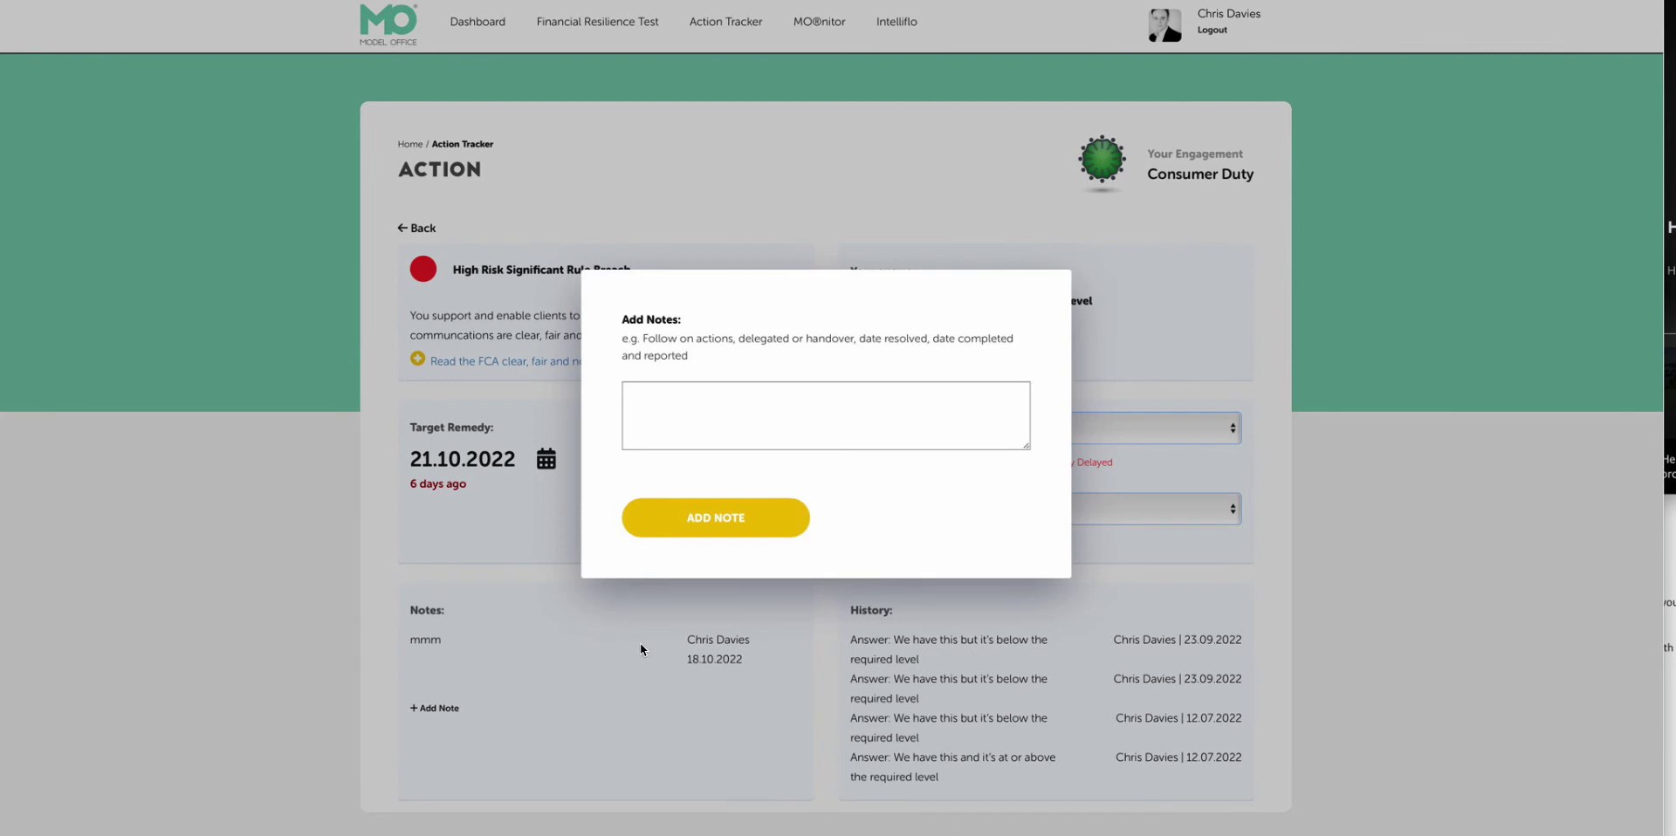
Step: Discard the empty note, set the action's status to Delayed and assign the responsible user
{"action": "left_click", "coordinate": [563, 614]}
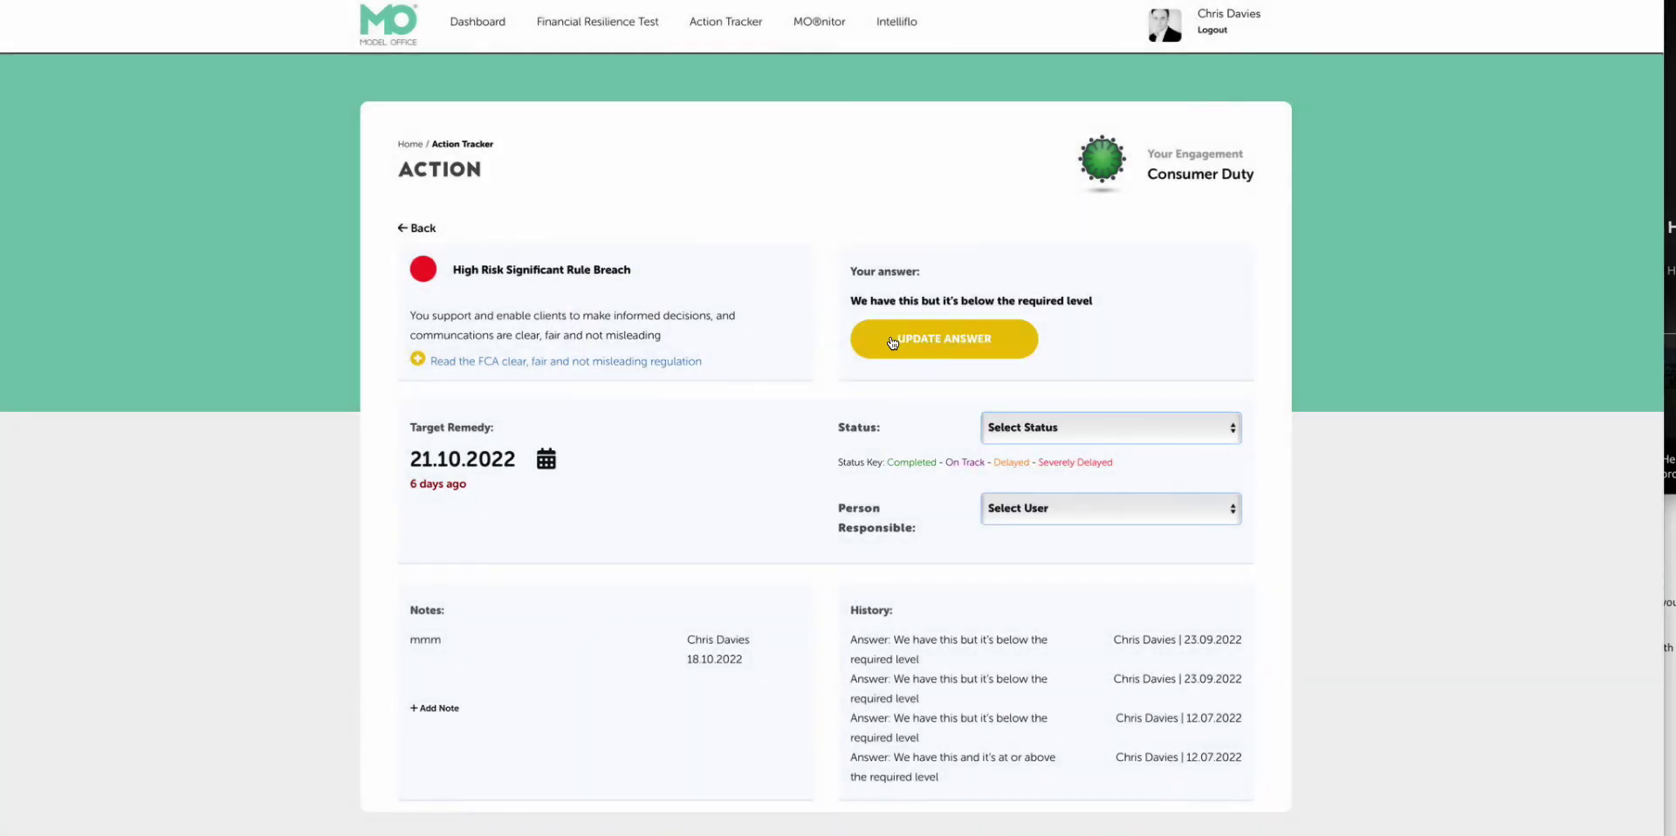
{"action": "left_click", "coordinate": [1061, 421]}
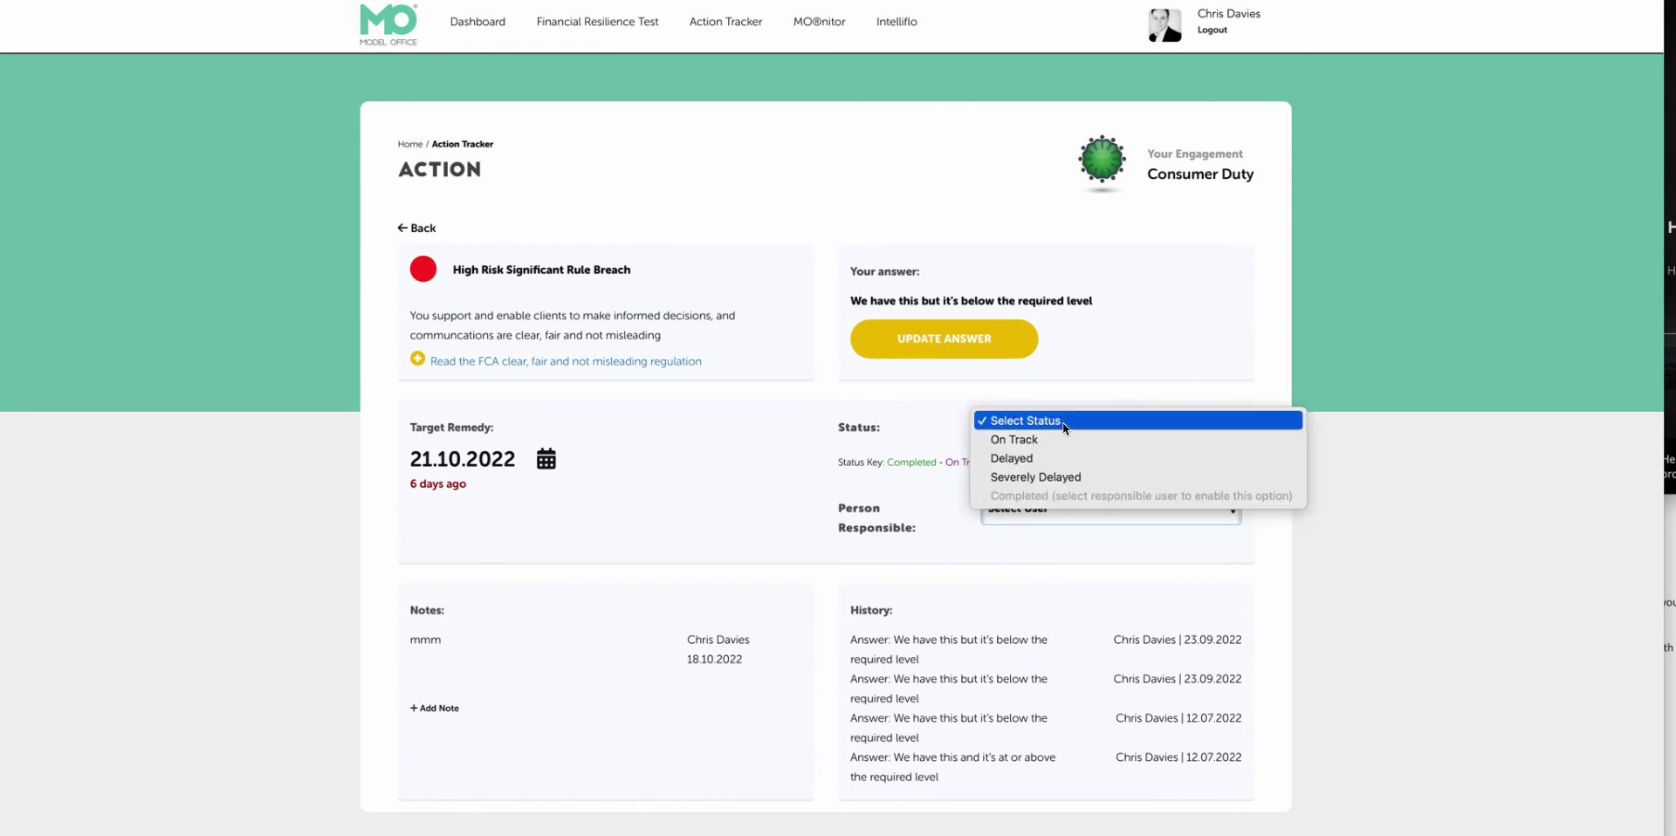
{"action": "key", "text": "Down"}
{"action": "key", "text": "Down"}
{"action": "key", "text": "Return"}
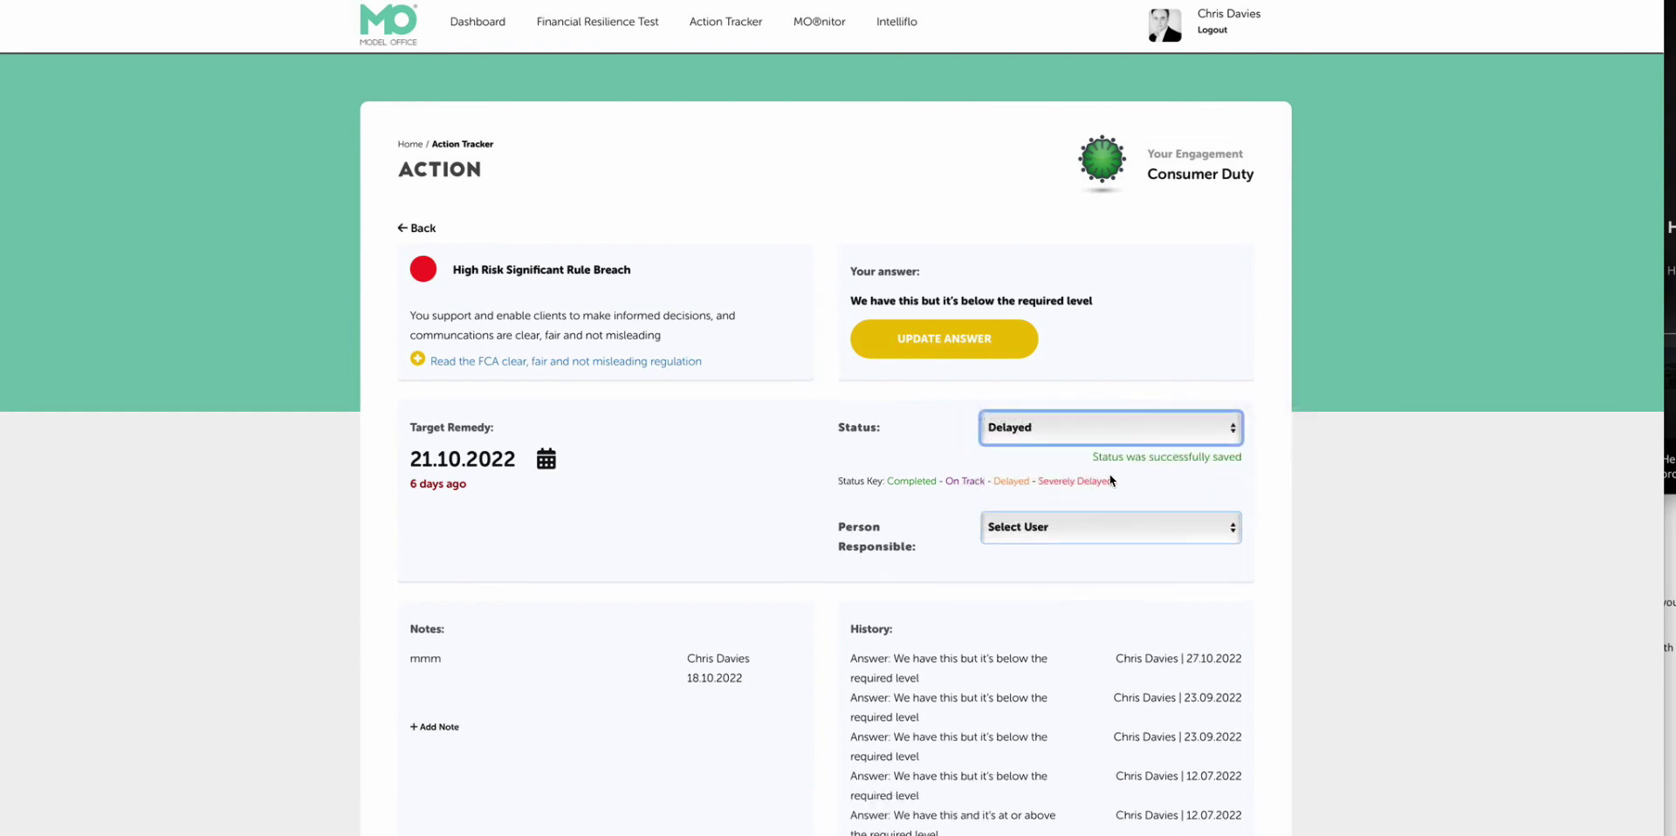
{"action": "left_click", "coordinate": [1068, 533]}
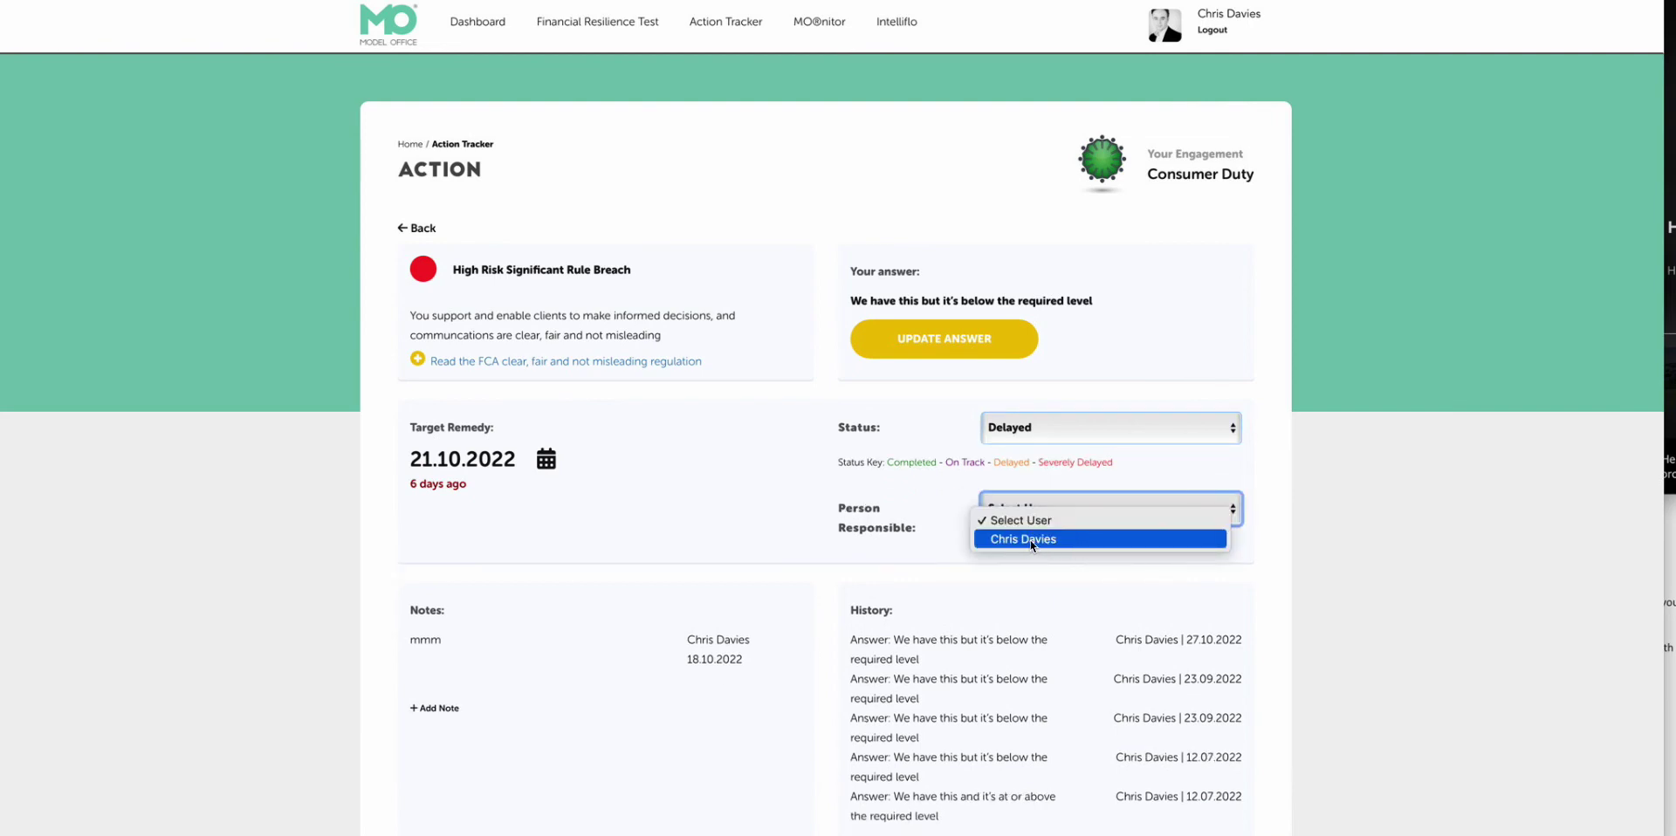
{"action": "left_click", "coordinate": [1032, 540]}
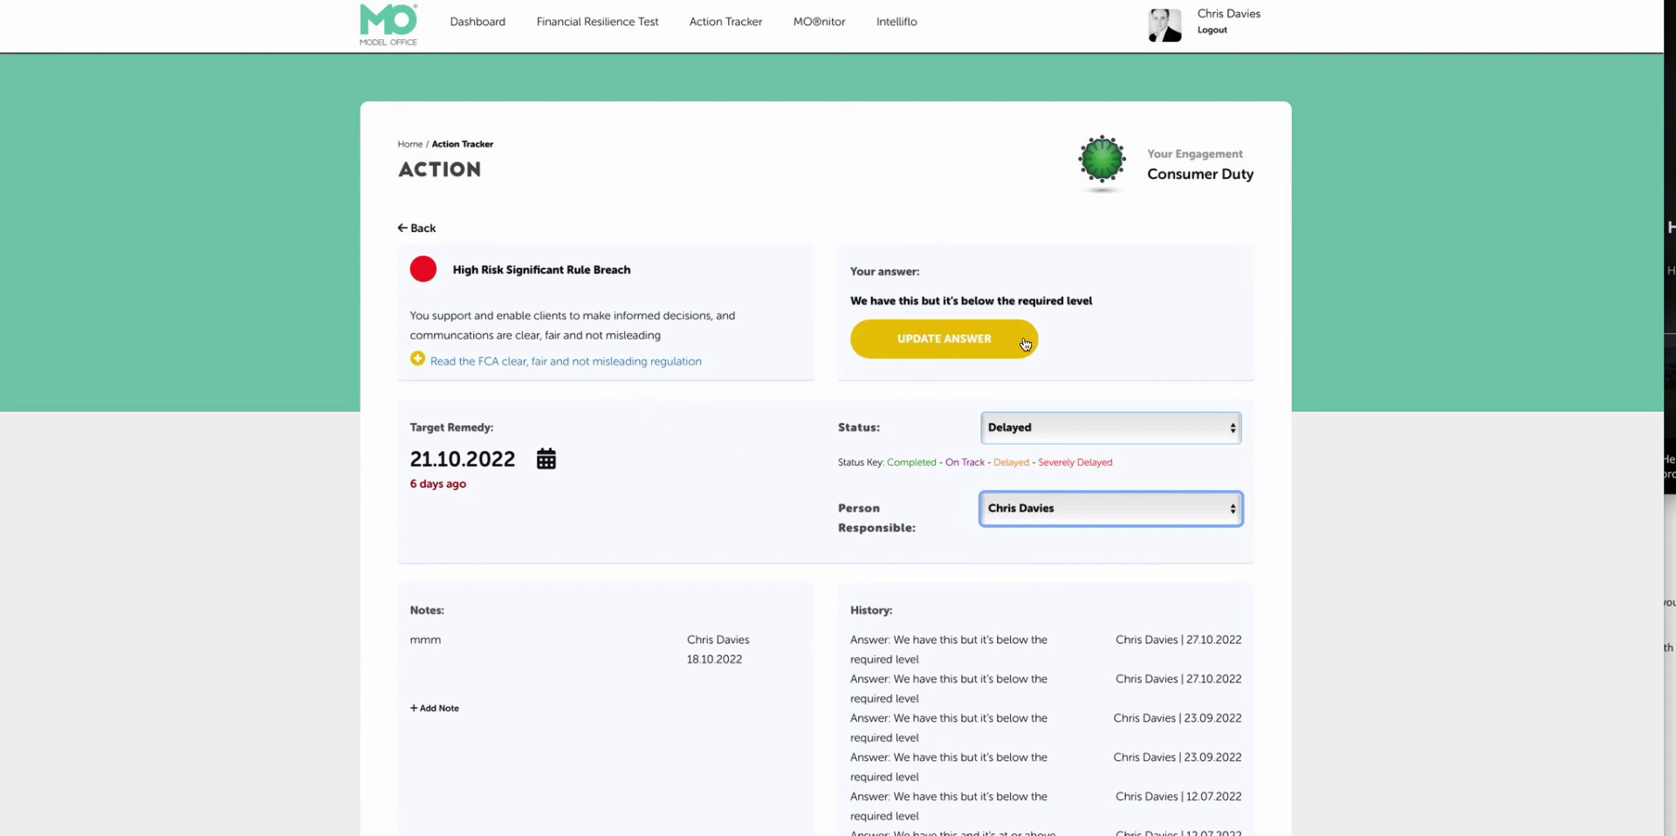
Step: Leave the answer unchanged, keep Delayed, and return to the Action Tracker list
{"action": "left_click", "coordinate": [996, 342]}
{"action": "left_click", "coordinate": [1185, 332]}
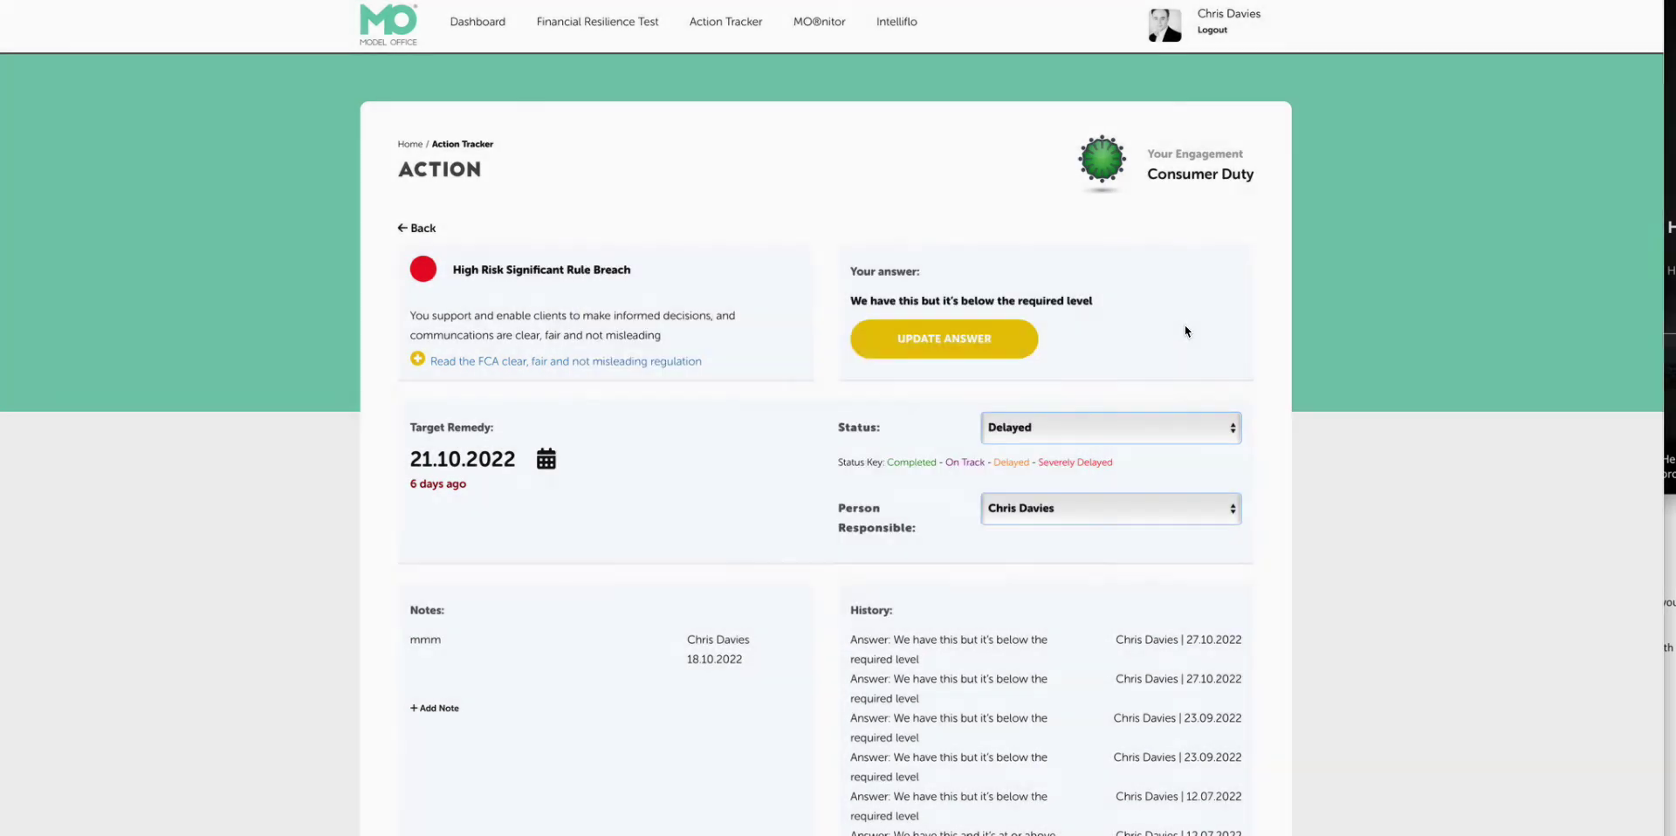
{"action": "left_click", "coordinate": [1099, 423]}
{"action": "left_click", "coordinate": [957, 347]}
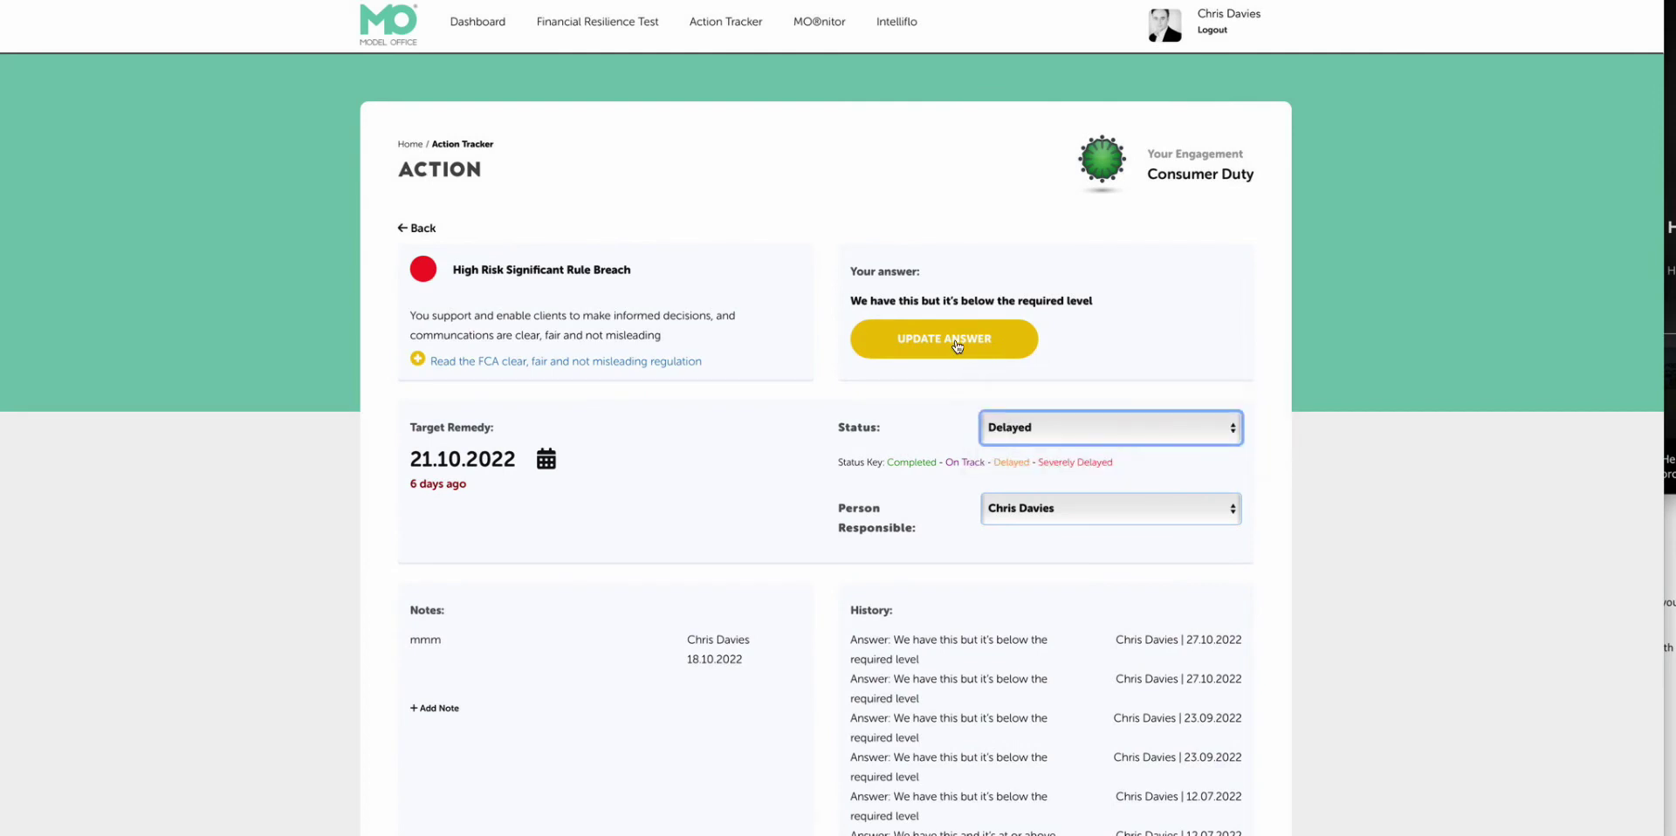
{"action": "left_click", "coordinate": [425, 229]}
{"action": "scroll", "coordinate": [751, 390], "scroll_direction": "down", "scroll_amount": 1}
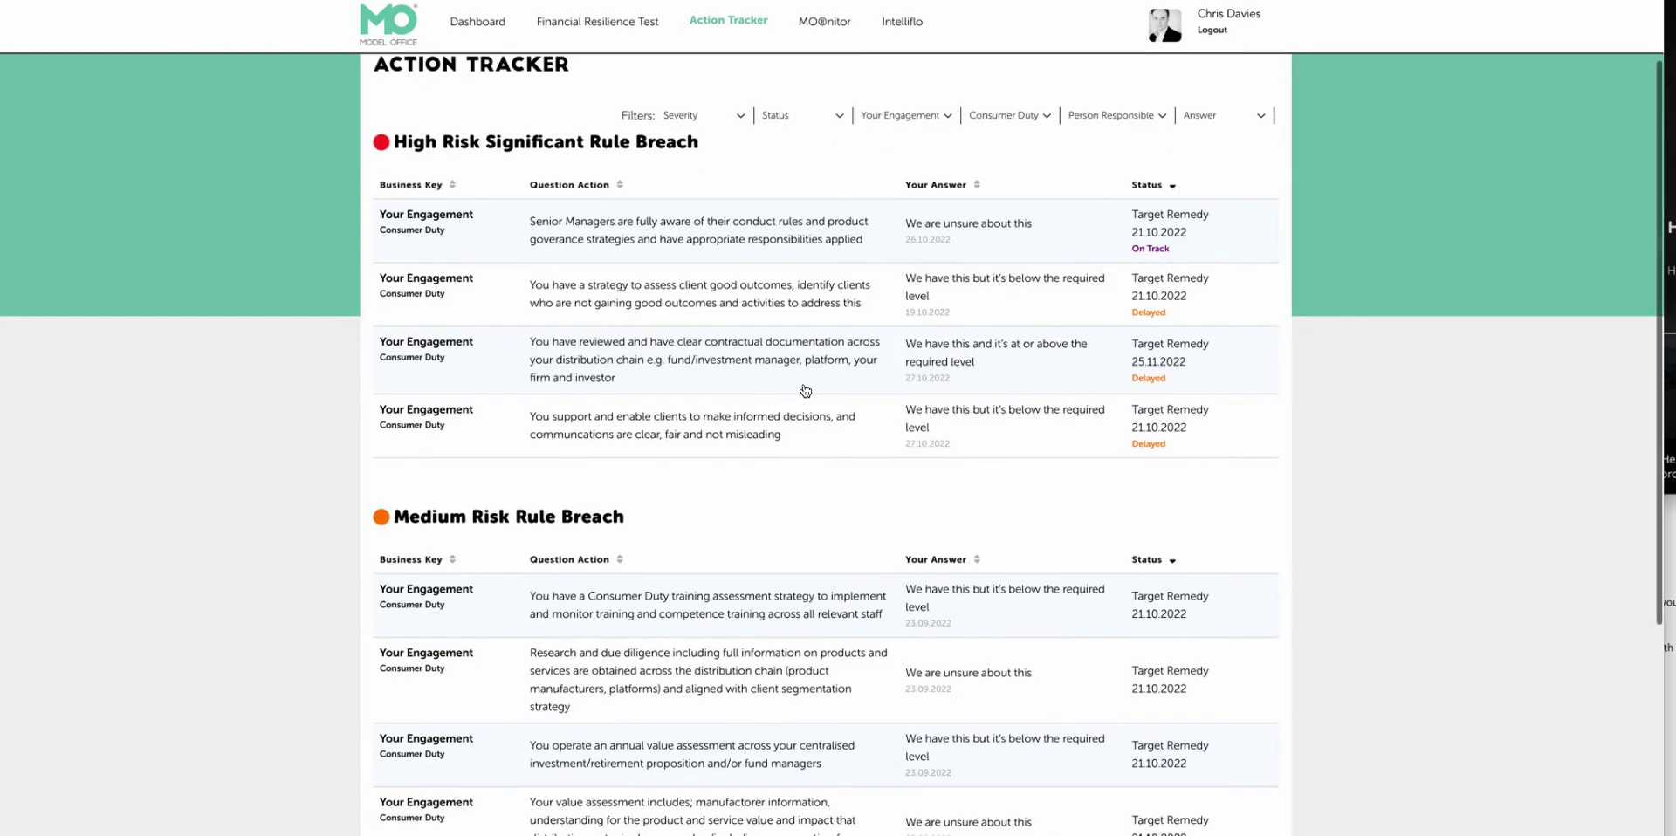
{"action": "scroll", "coordinate": [804, 351], "scroll_direction": "up", "scroll_amount": 1}
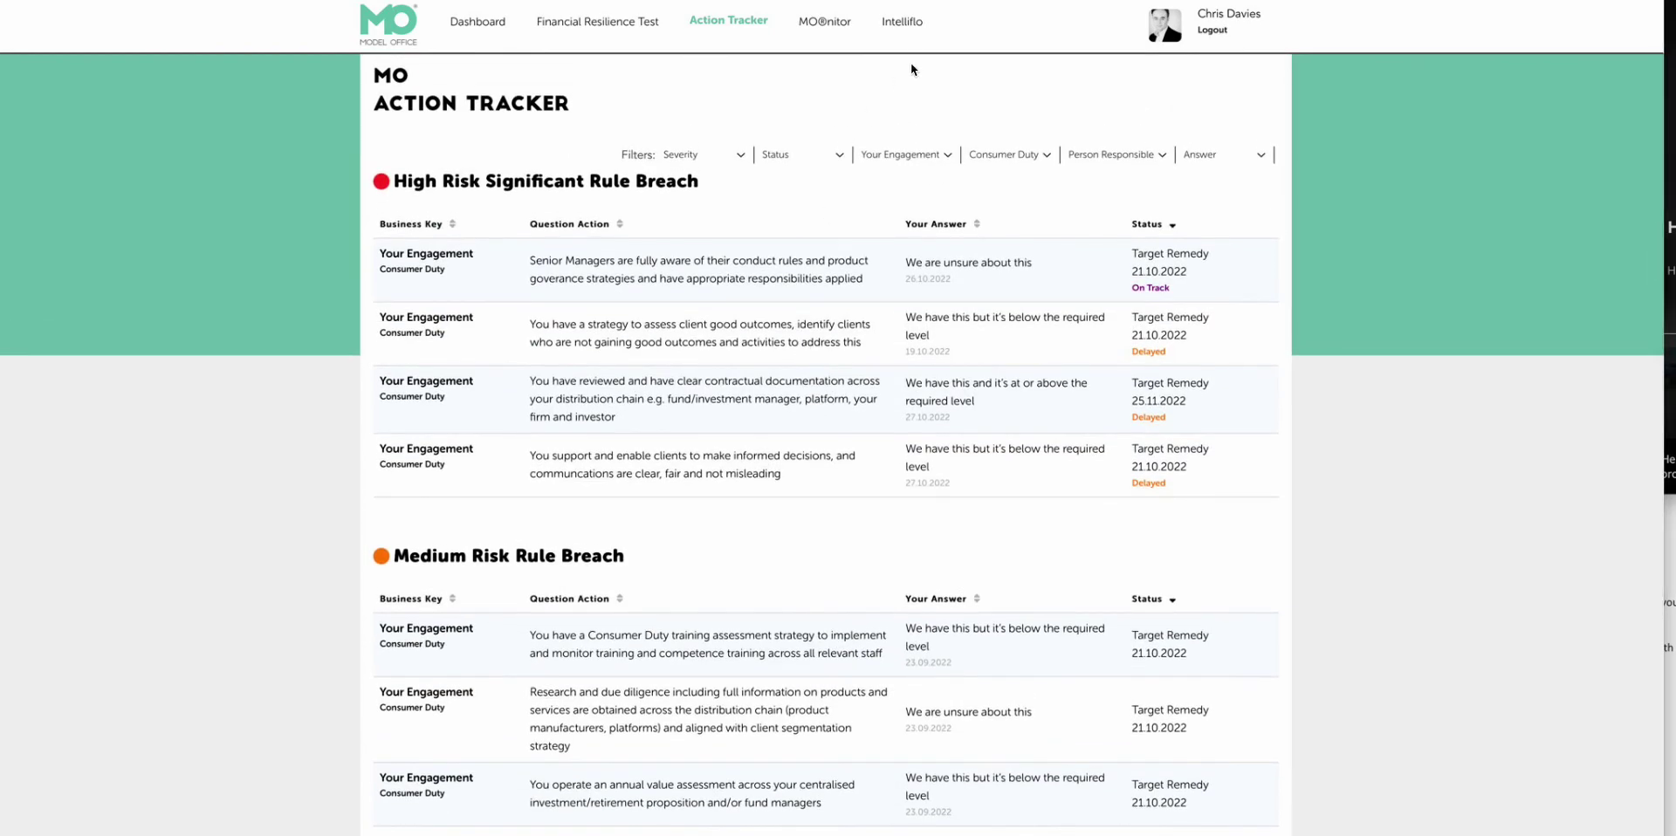
Step: Open the Intelliflo data check and list the three clients missing nationality, marital status or address data
{"action": "left_click", "coordinate": [911, 30]}
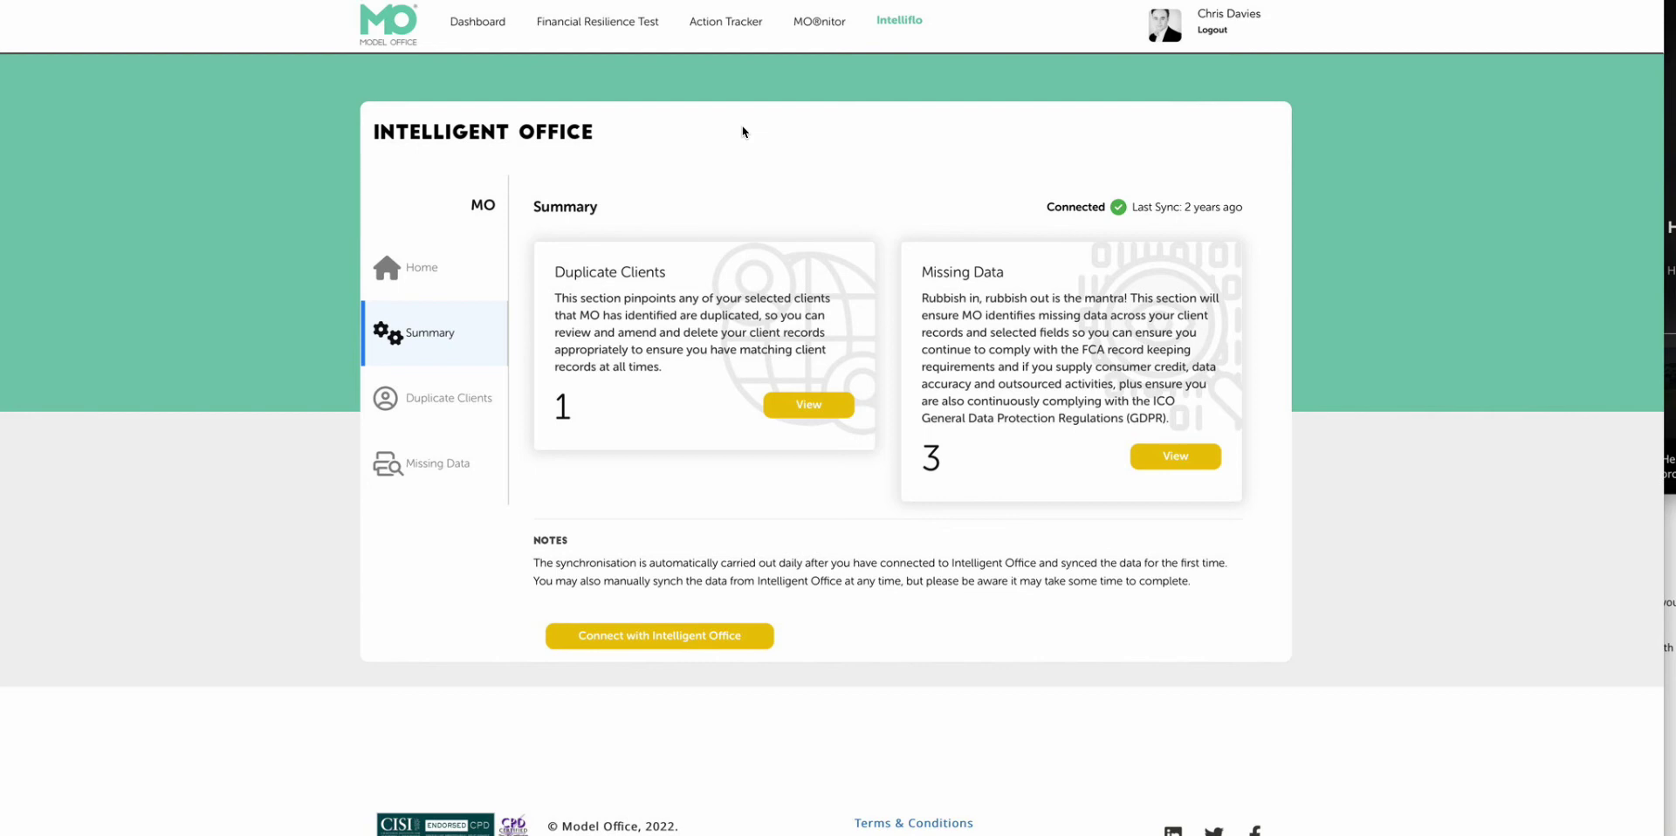
{"action": "left_click", "coordinate": [1176, 458]}
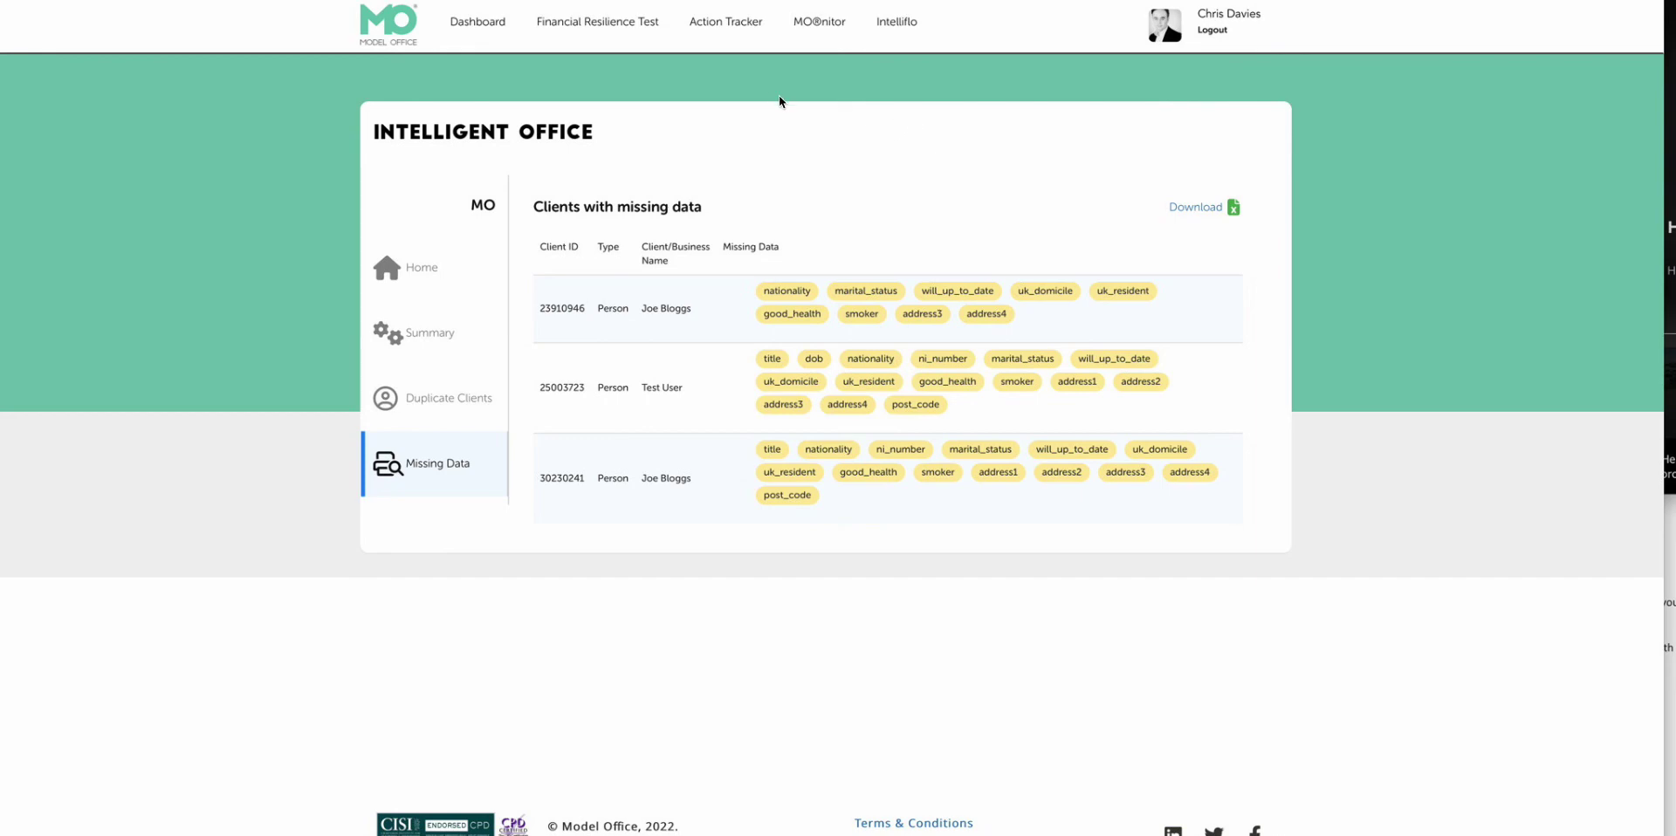
Step: Return to the Engagement results and display the 49% Consumer Duty score breakdown guidance
{"action": "left_click", "coordinate": [485, 31]}
{"action": "left_click", "coordinate": [740, 327]}
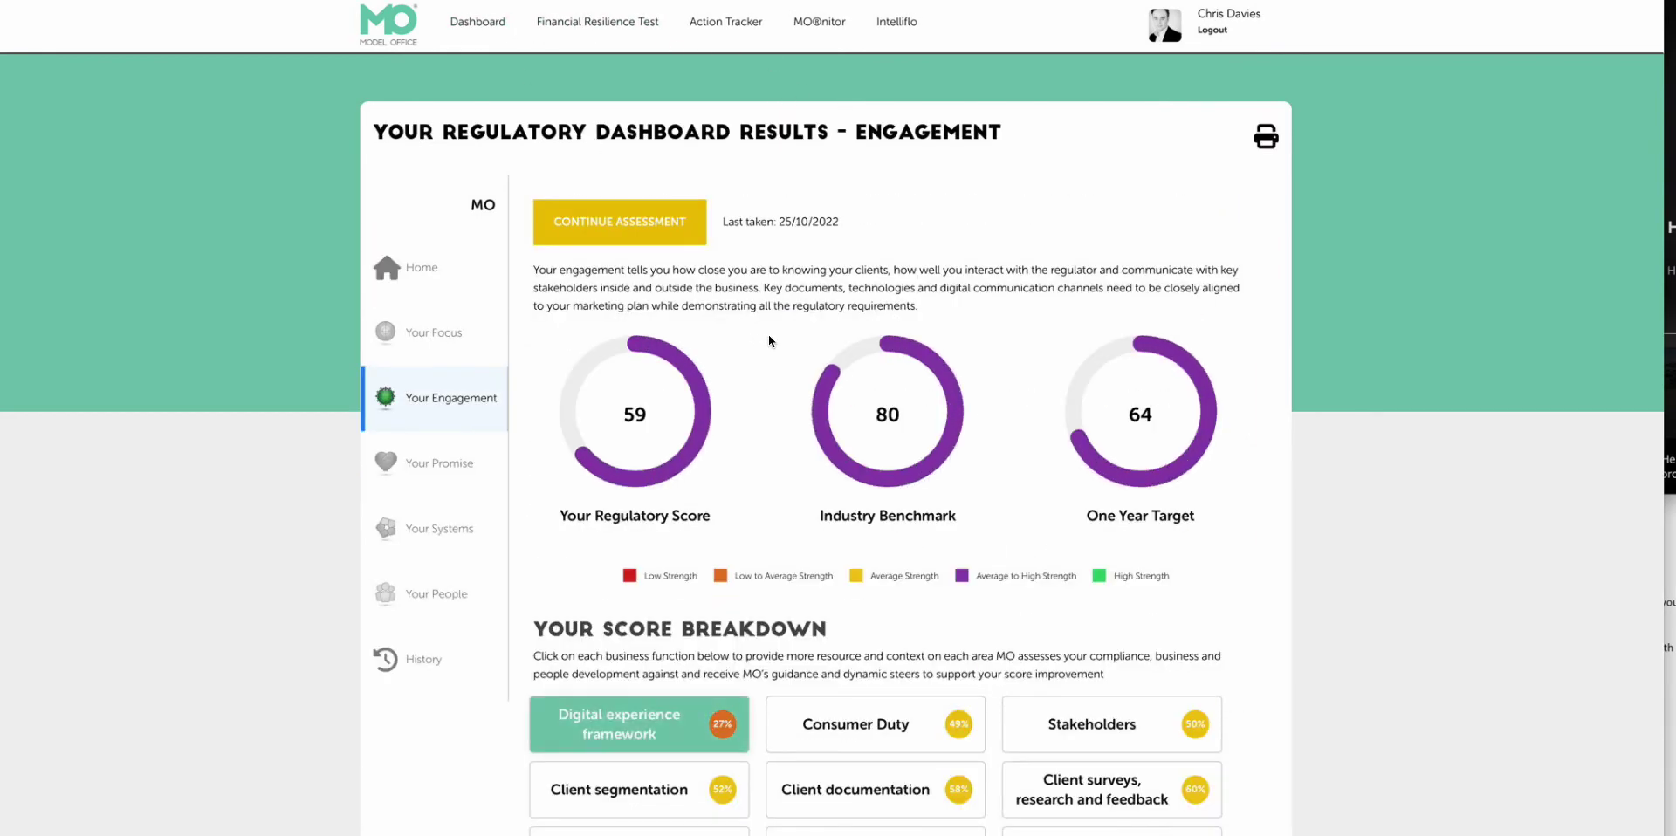
{"action": "scroll", "coordinate": [803, 376], "scroll_direction": "down", "scroll_amount": 3}
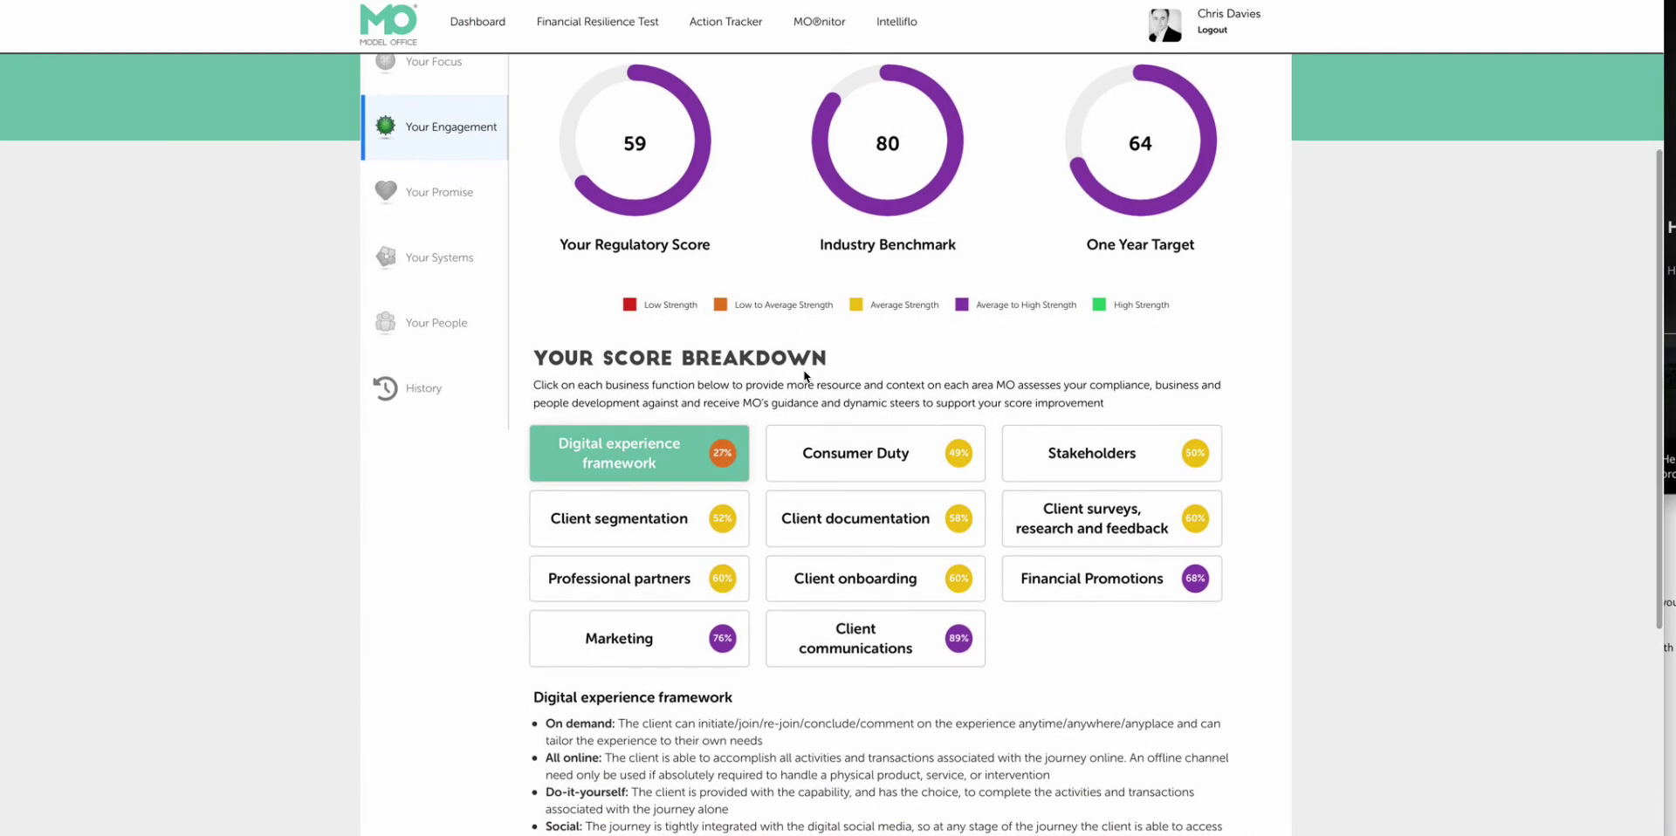
{"action": "left_click", "coordinate": [923, 469]}
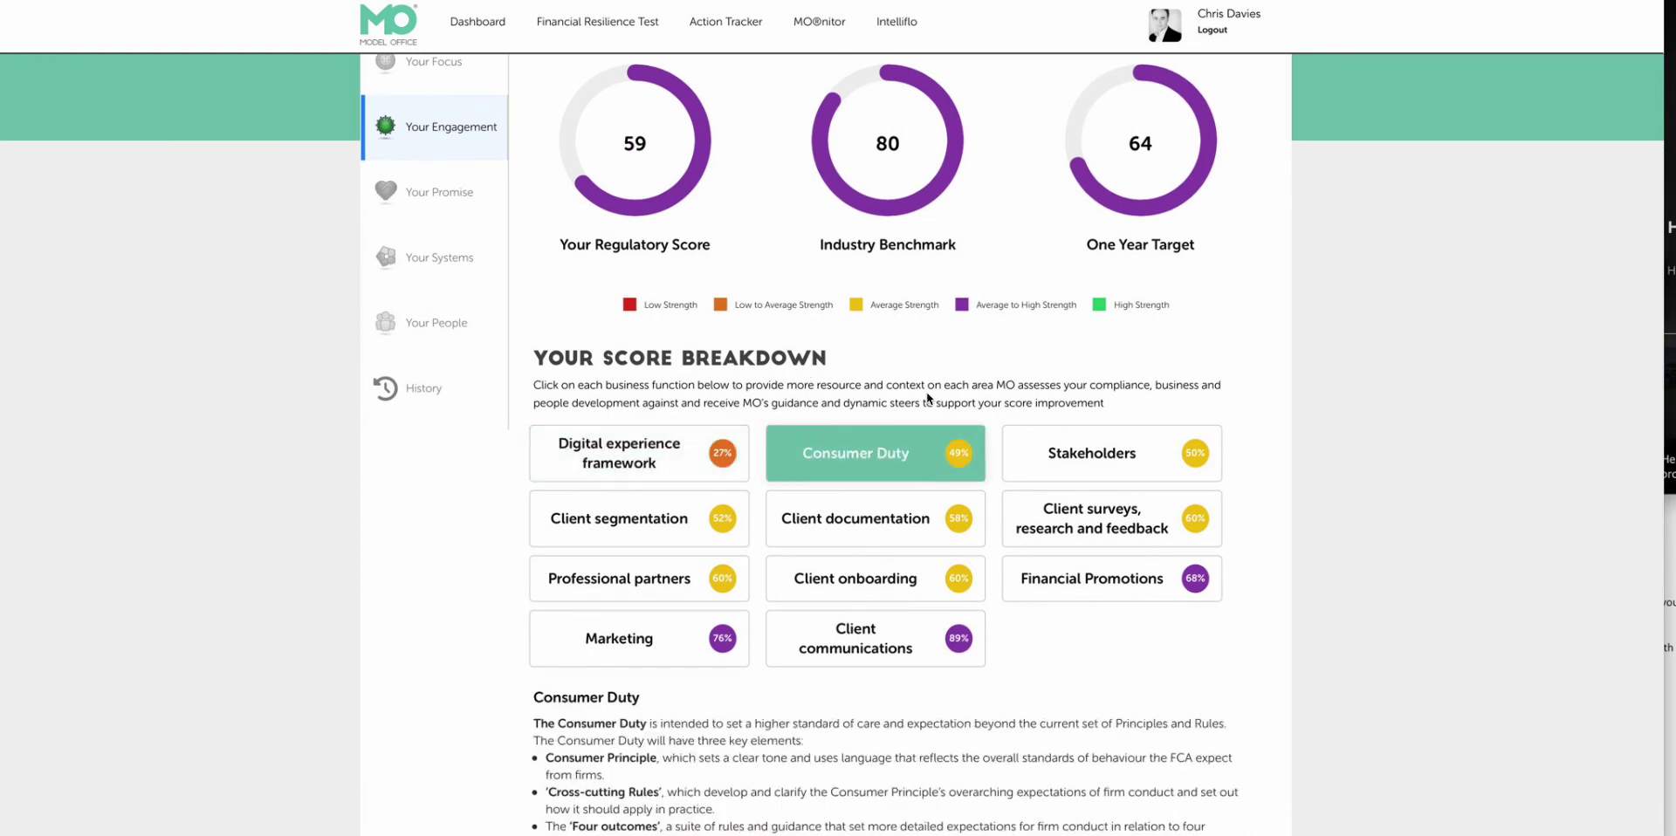